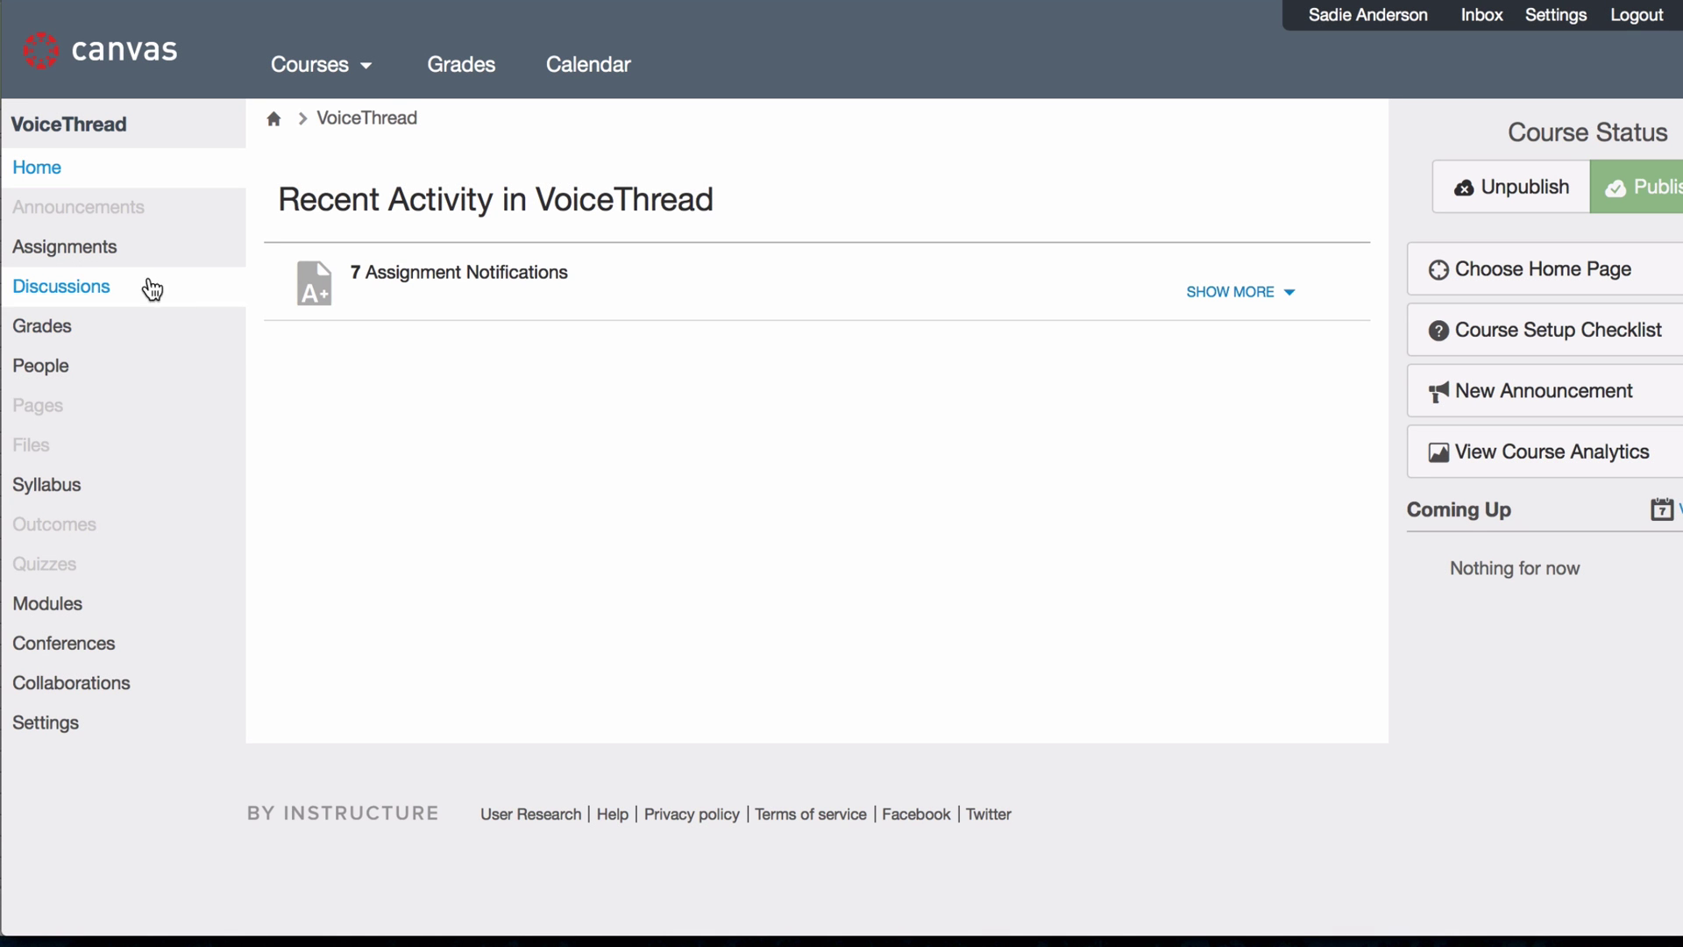
Add a new assignment to Module 1 in the full editor and name it Assignment #1
click(61, 254)
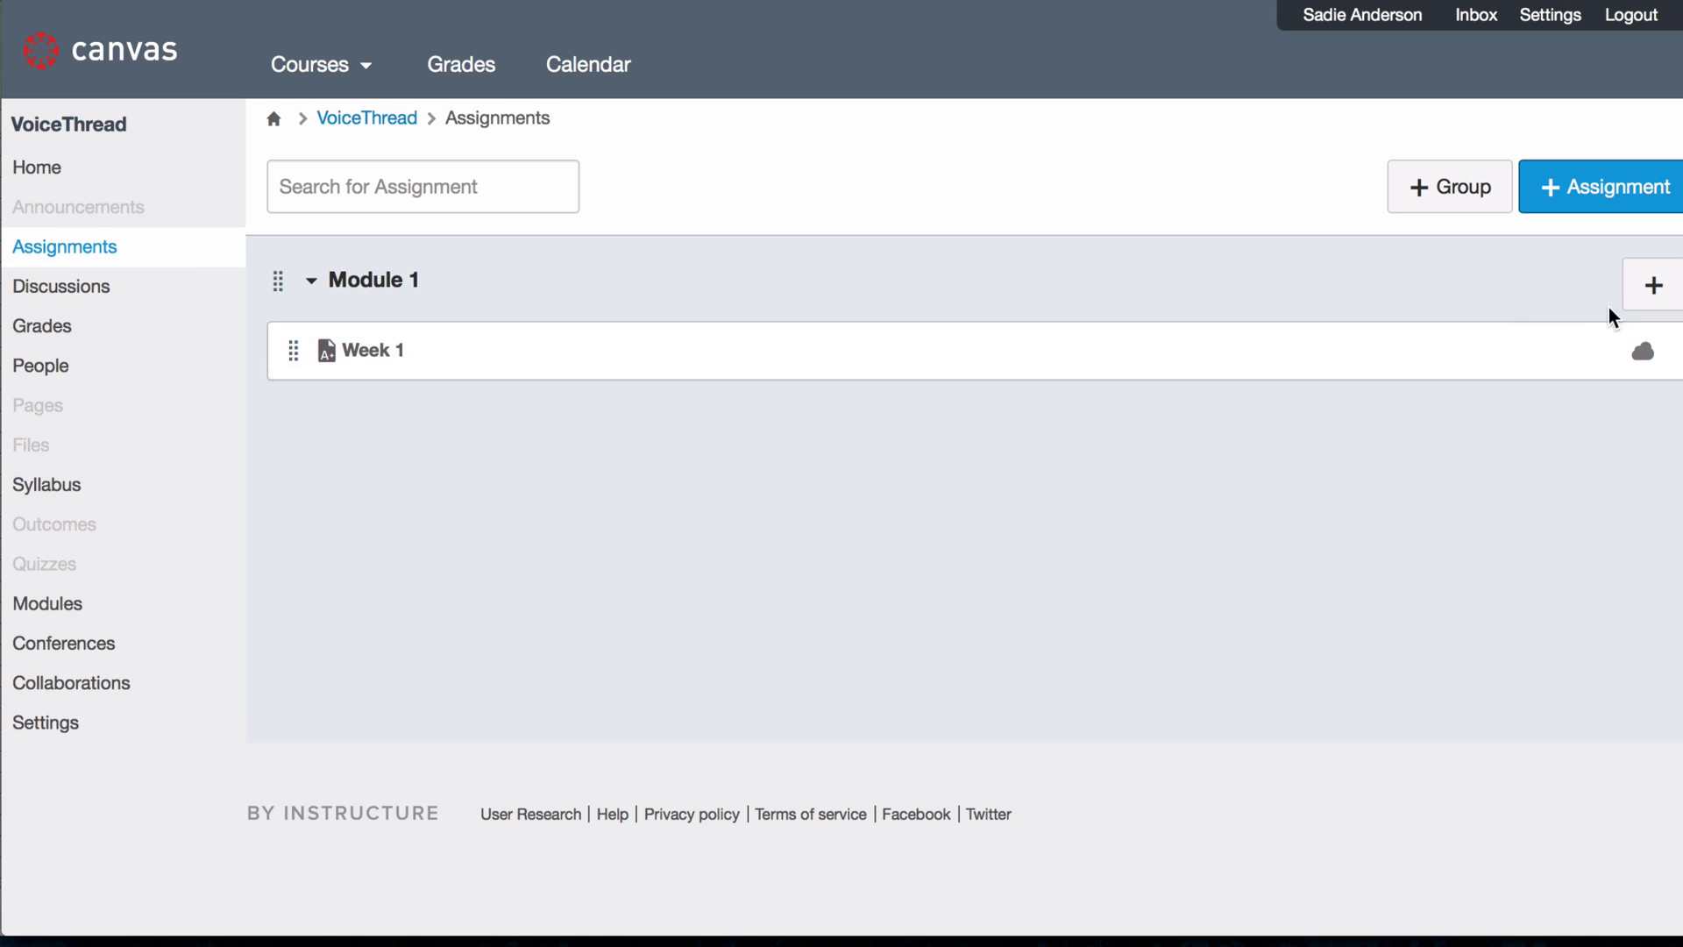
click(1666, 303)
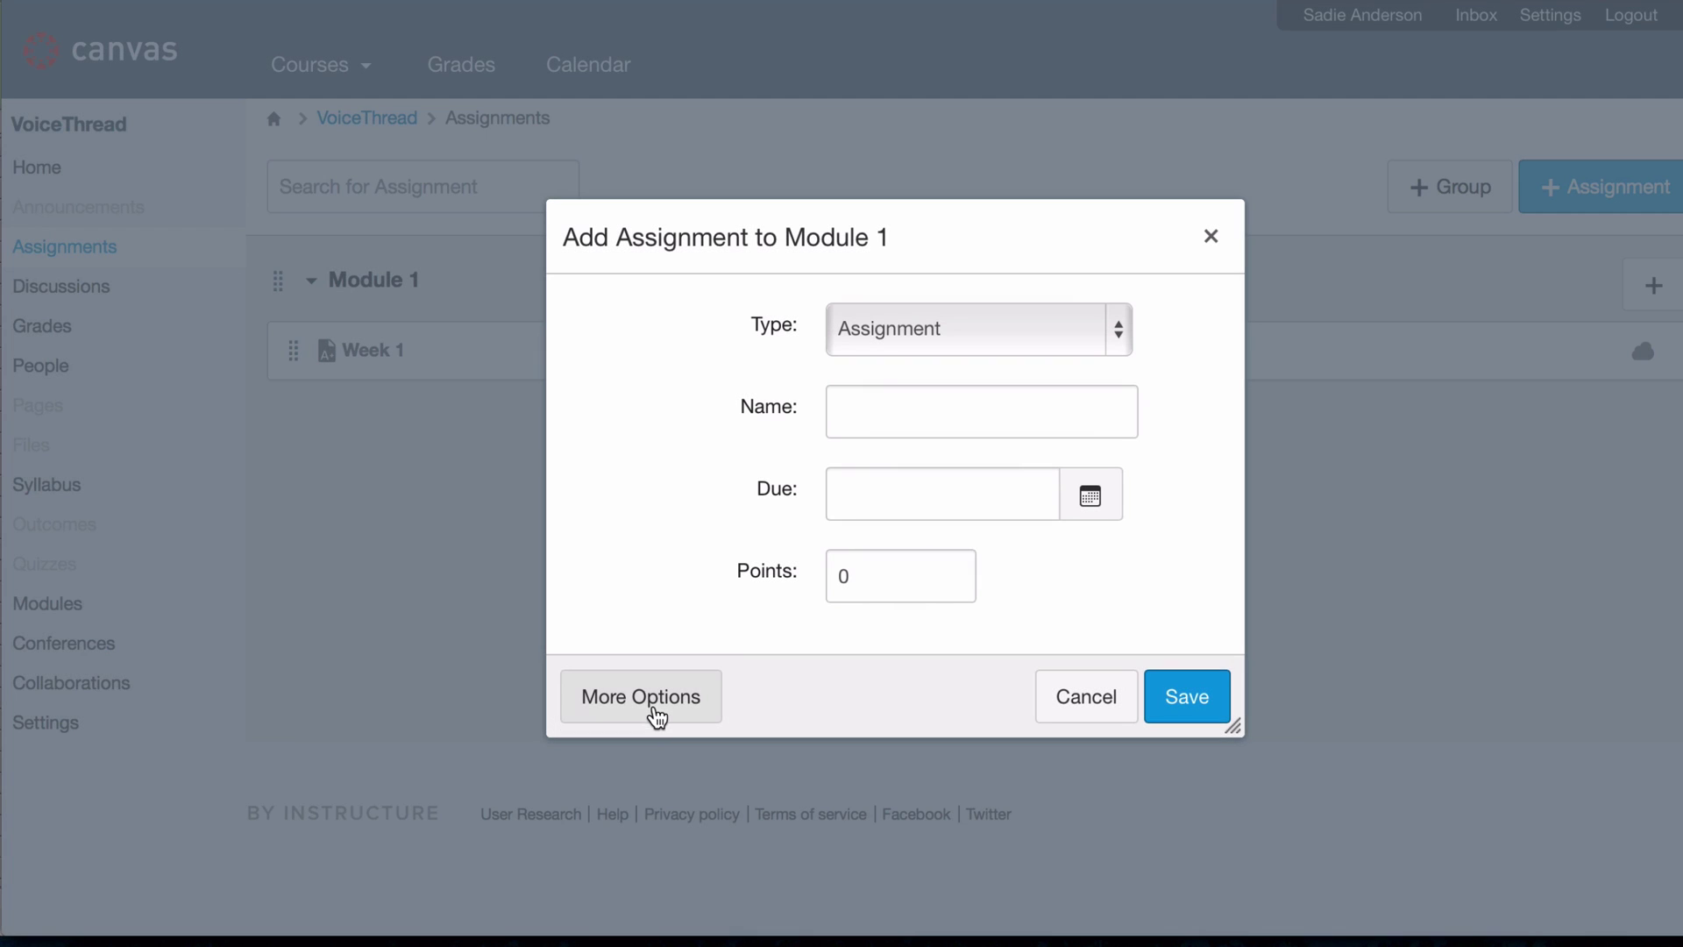
click(655, 712)
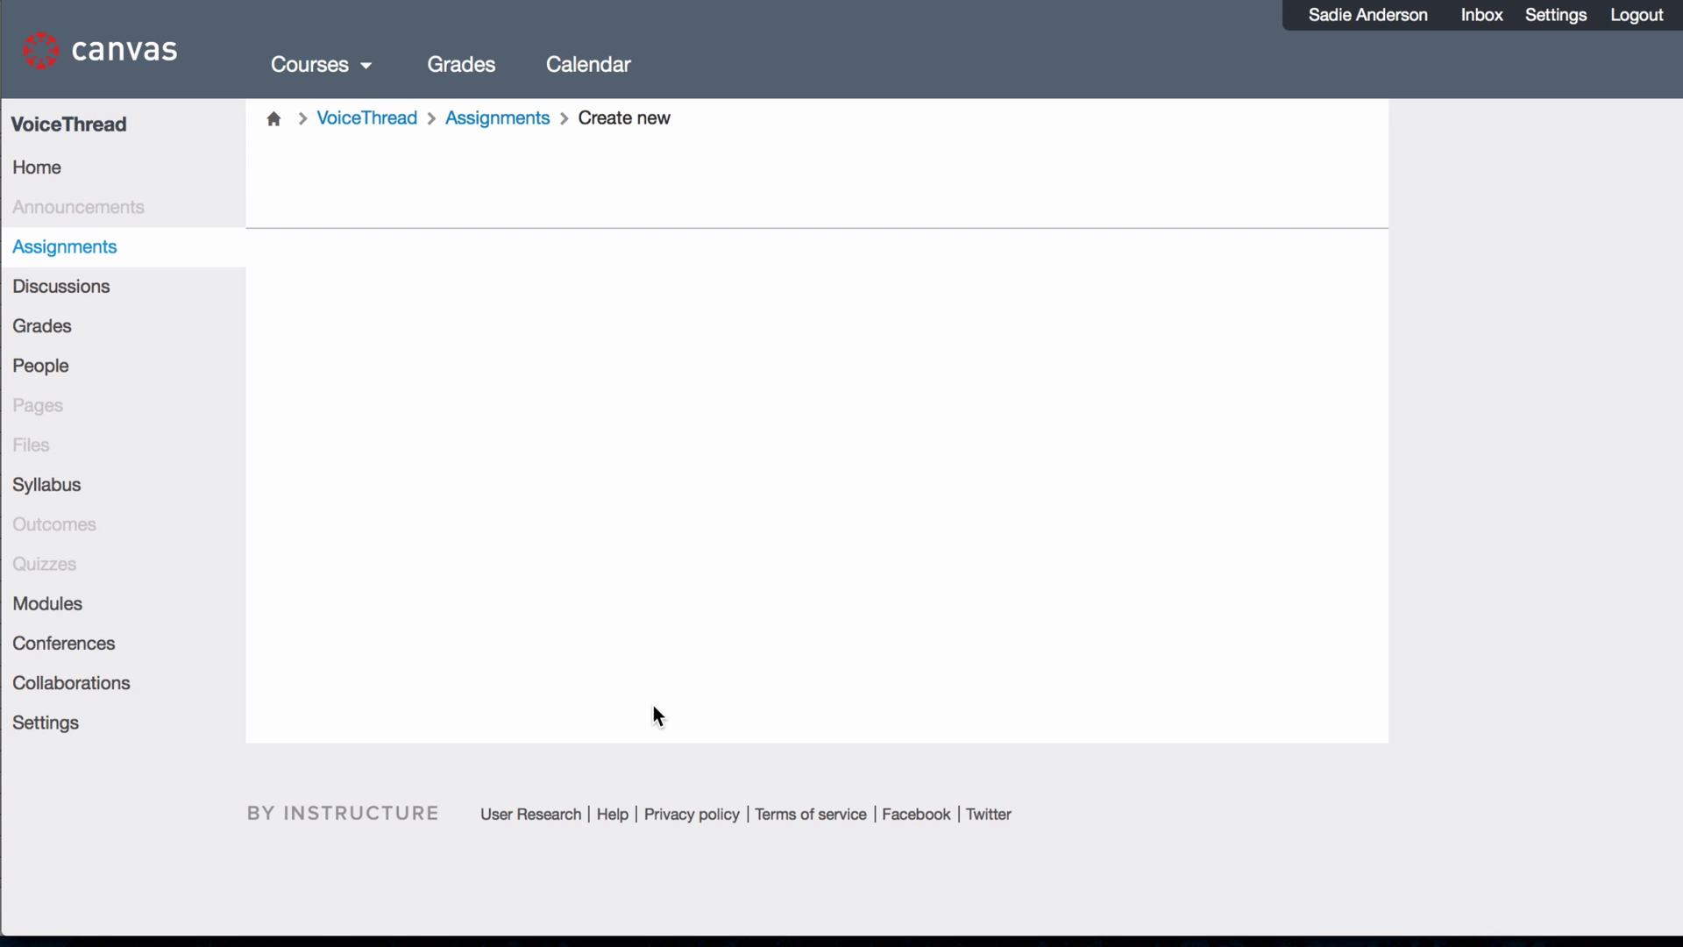
click(439, 287)
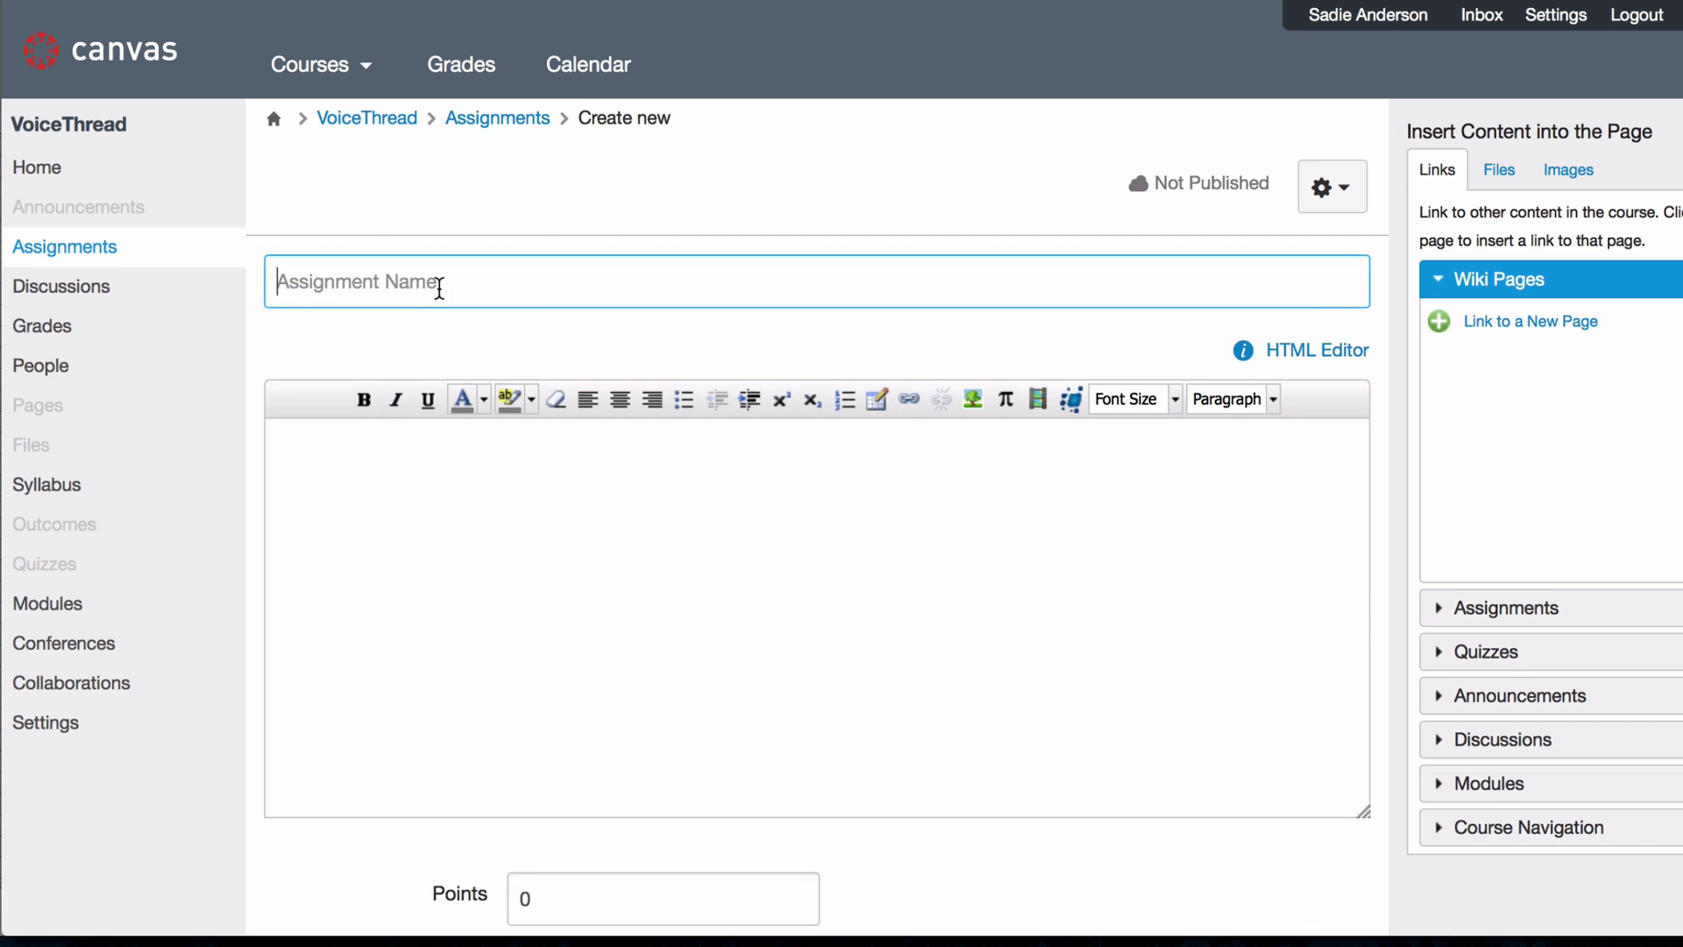
text(Assignment #1)
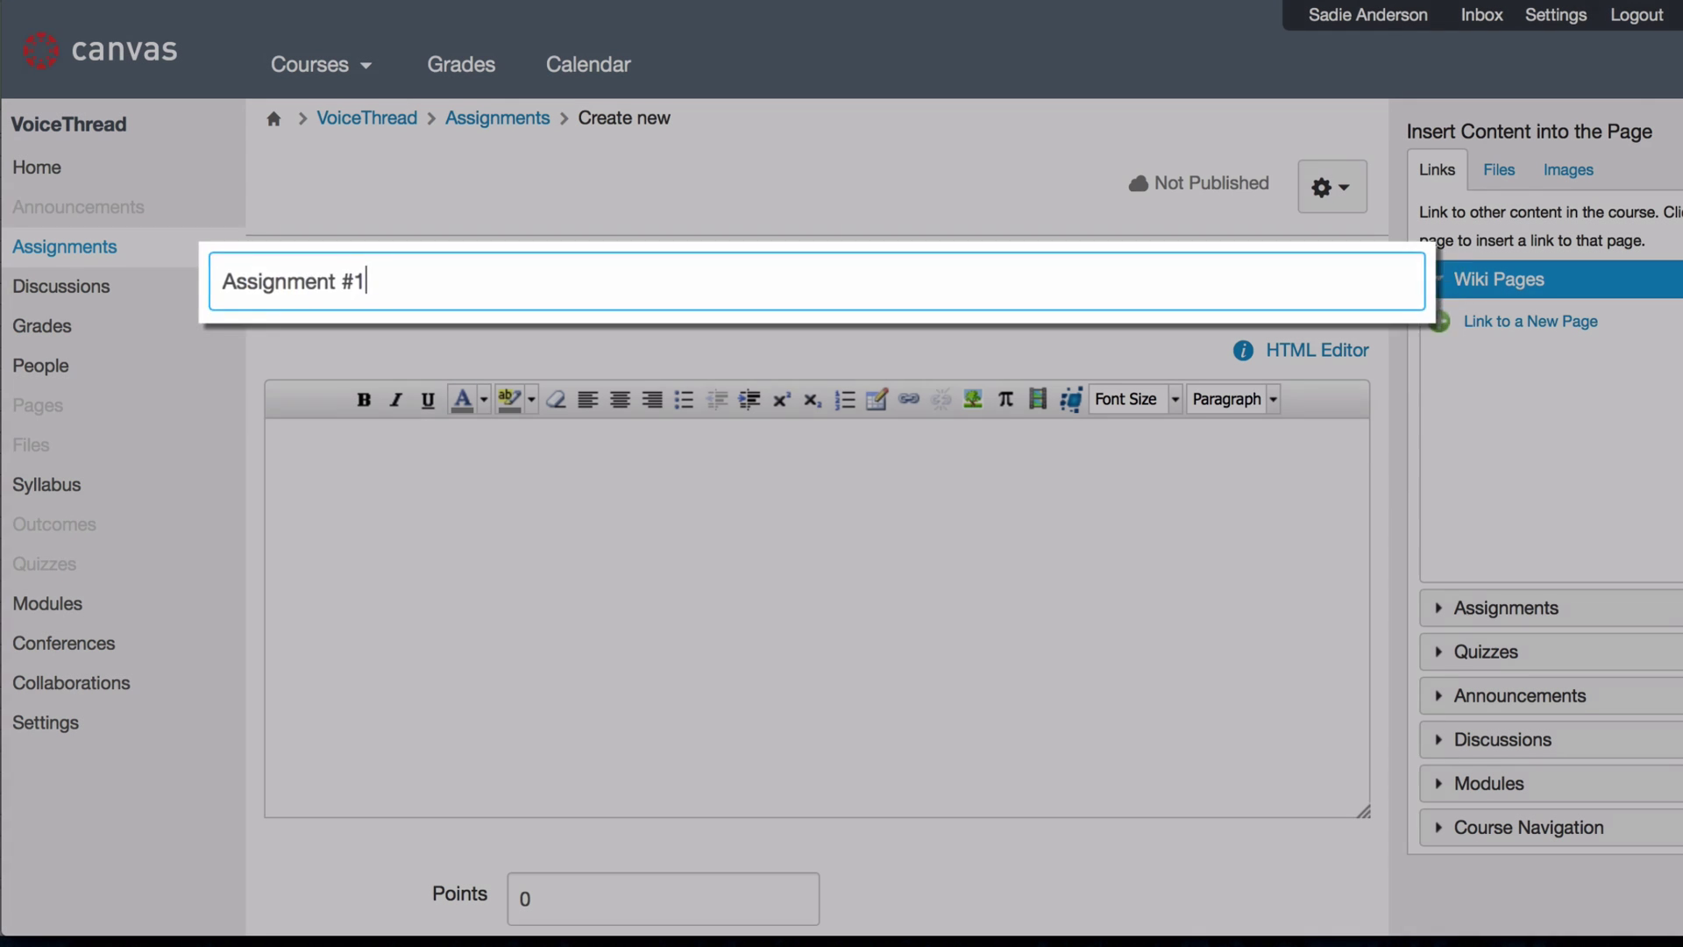
Give the assignment 20 points and set its submission type to External Tool
click(509, 534)
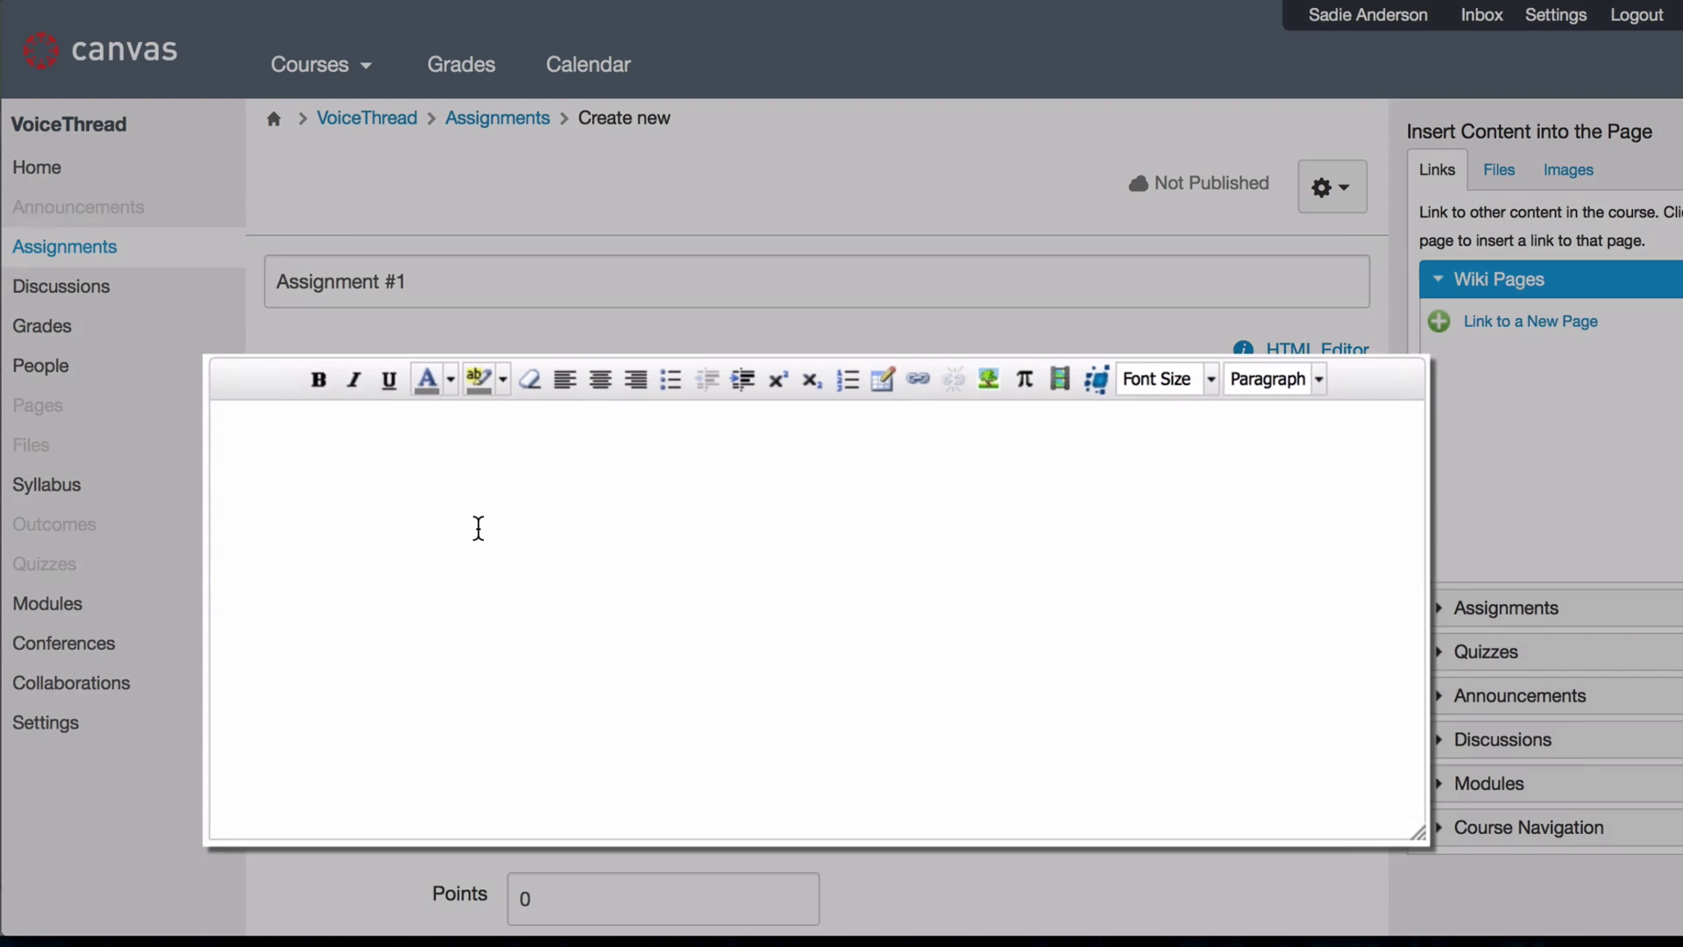
scroll(508, 530, down, 5)
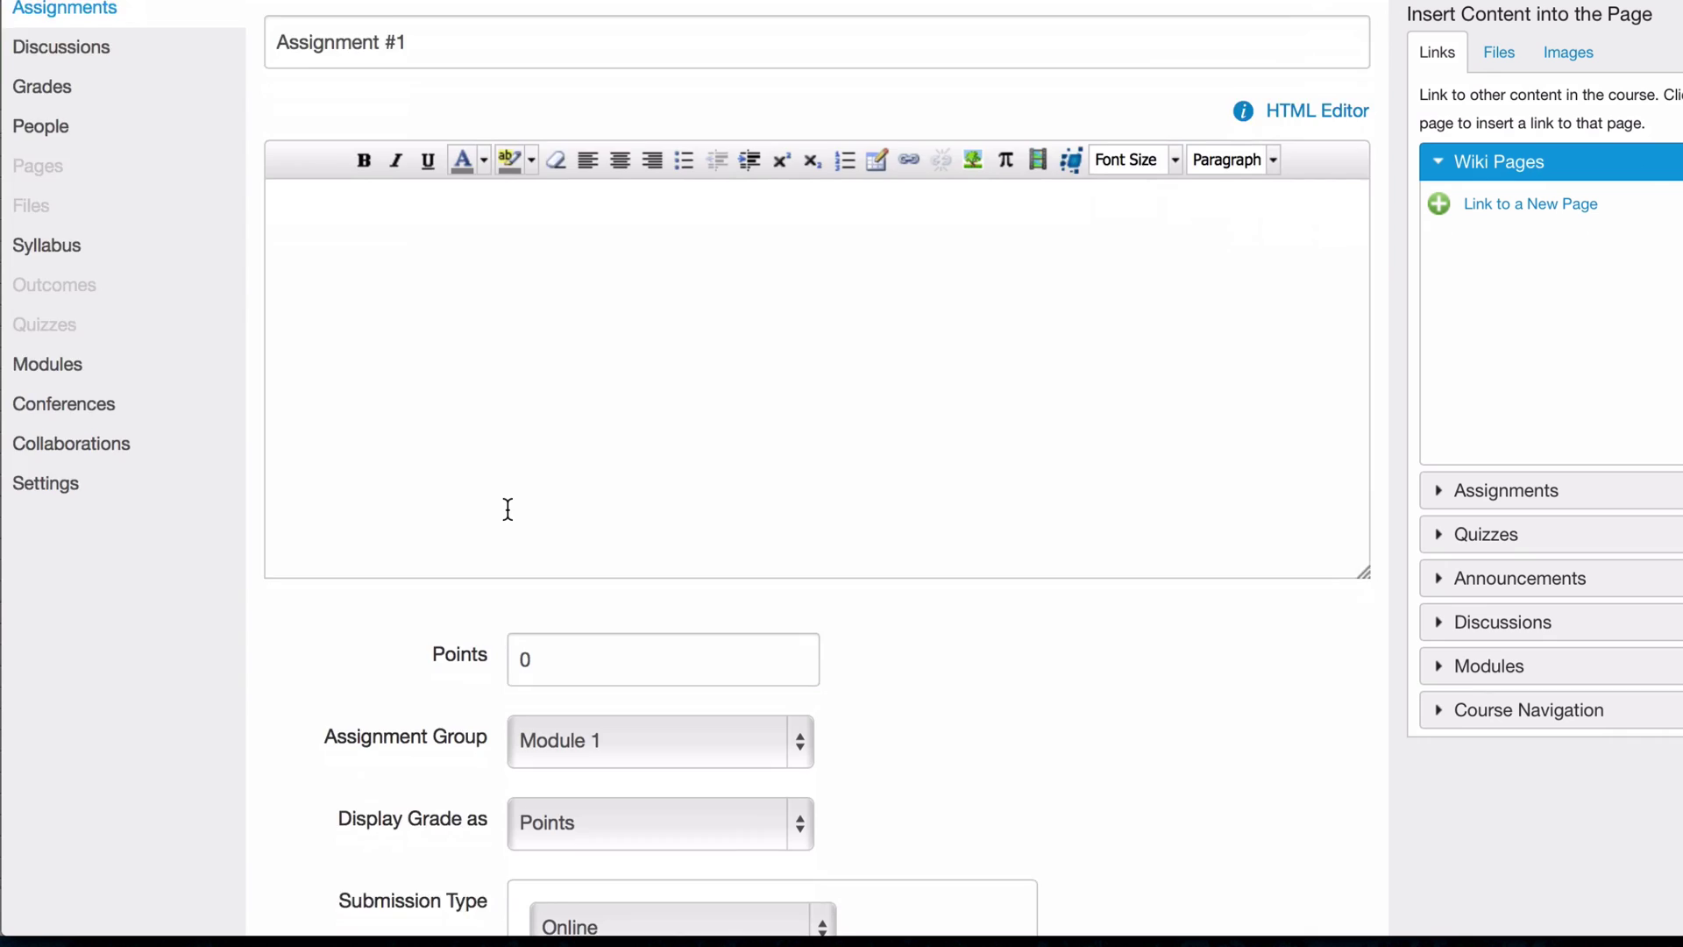
scroll(508, 509, down, 7)
click(565, 347)
text(20)
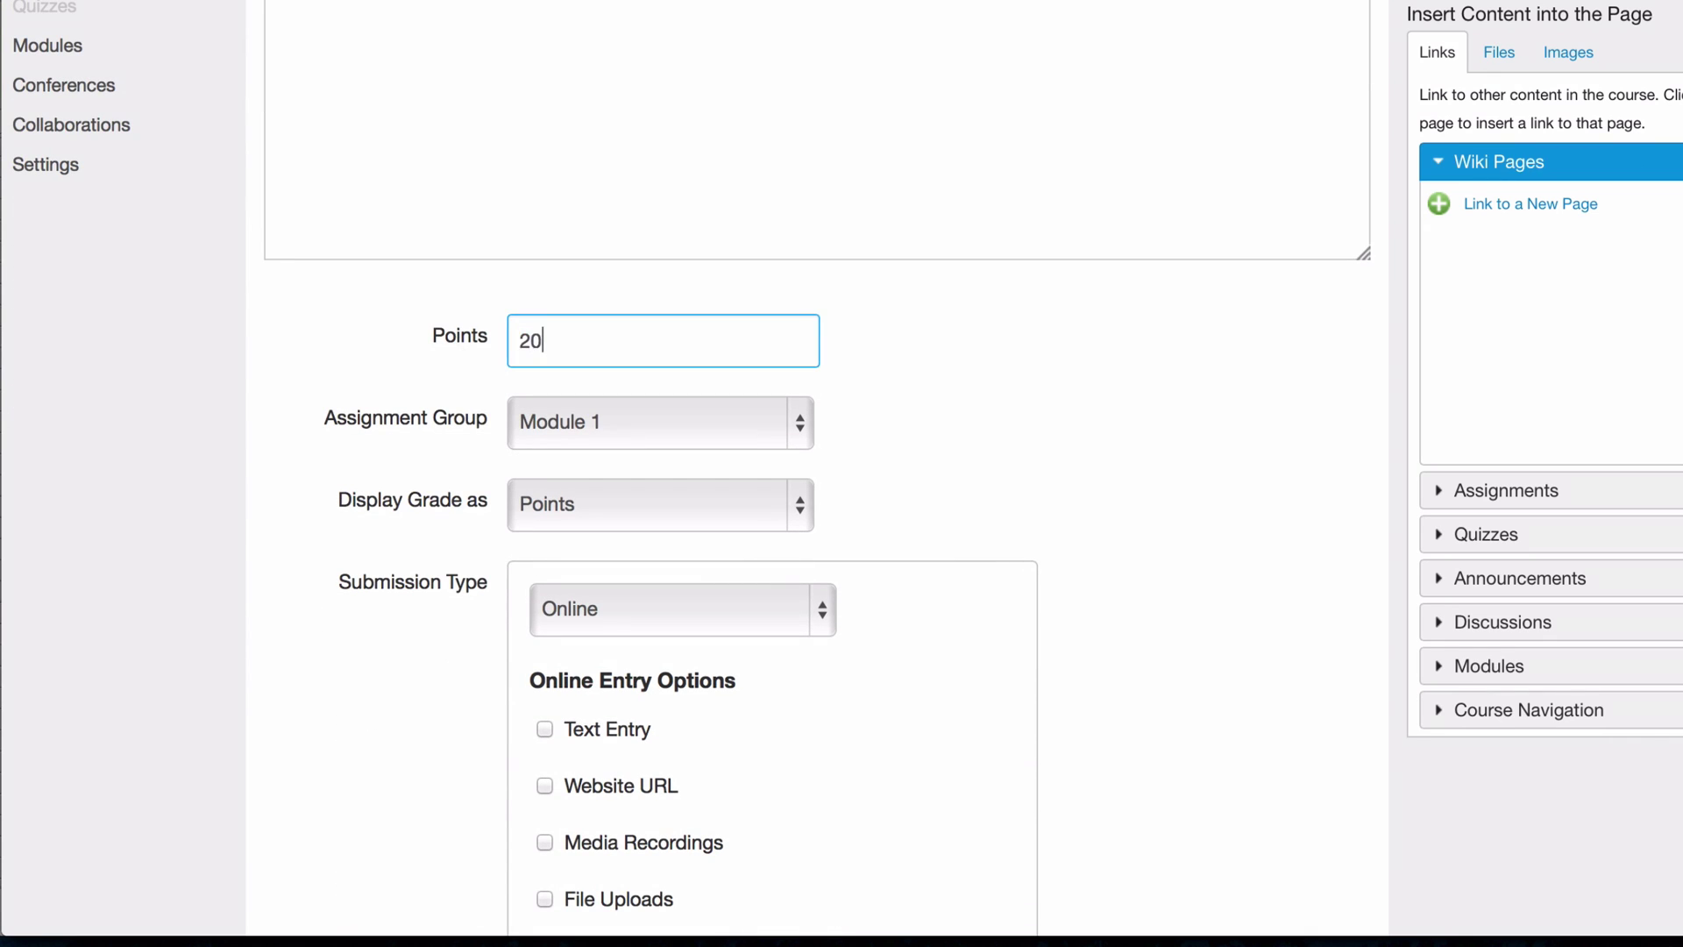
scroll(401, 386, down, 6)
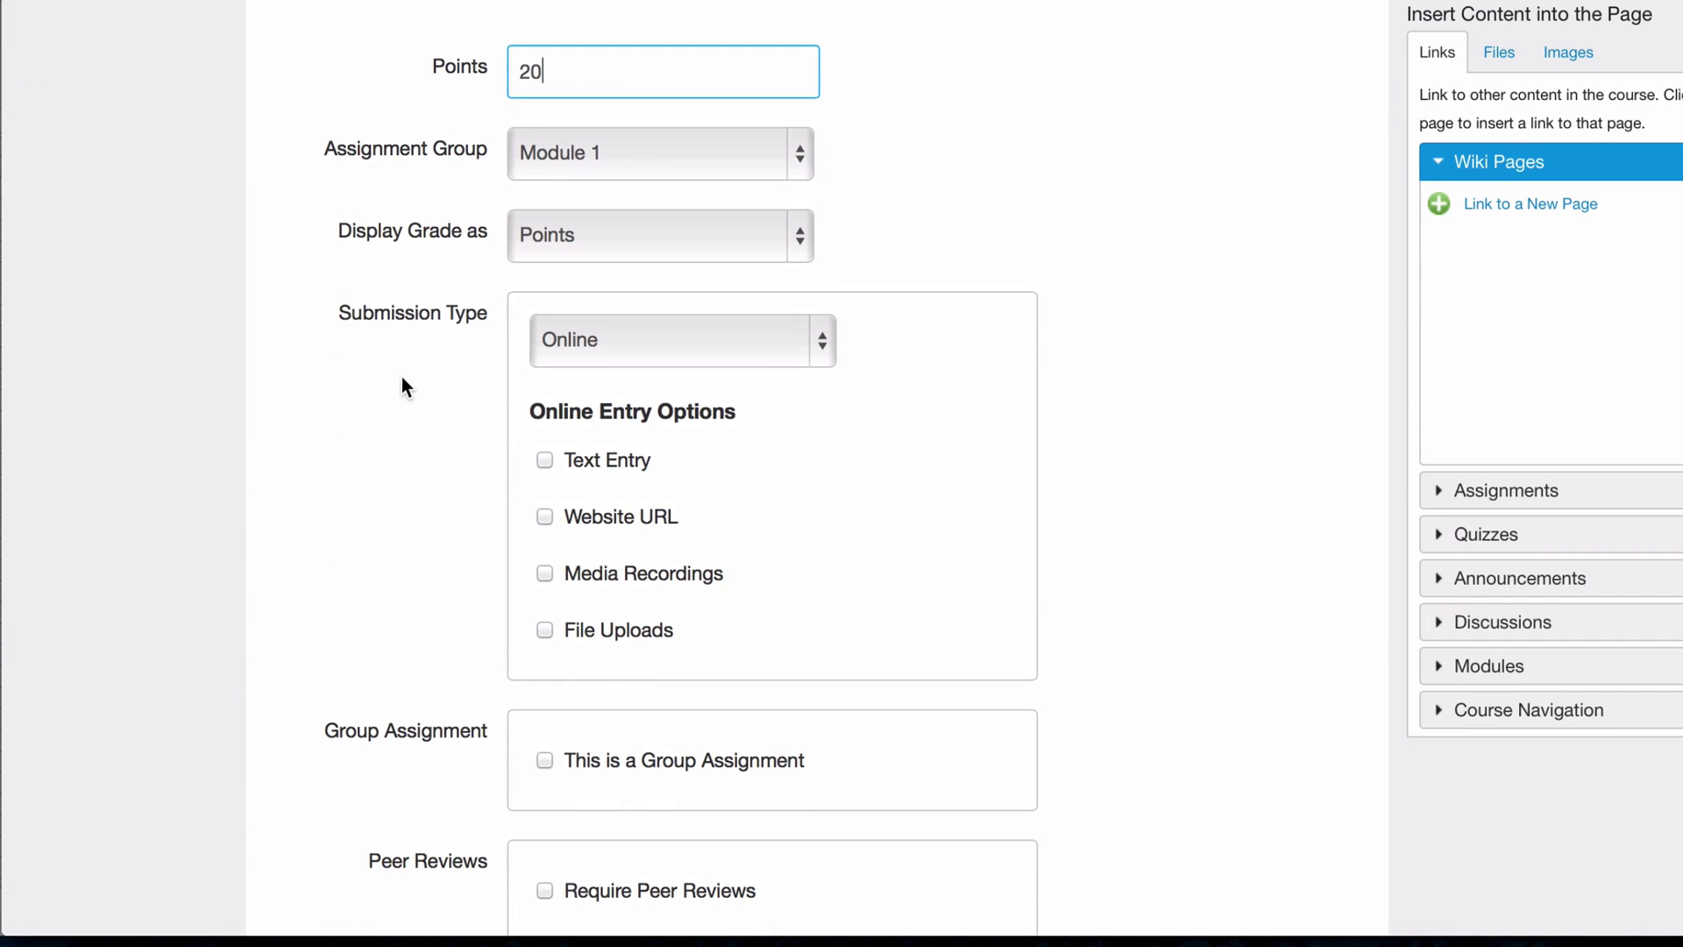
click(794, 350)
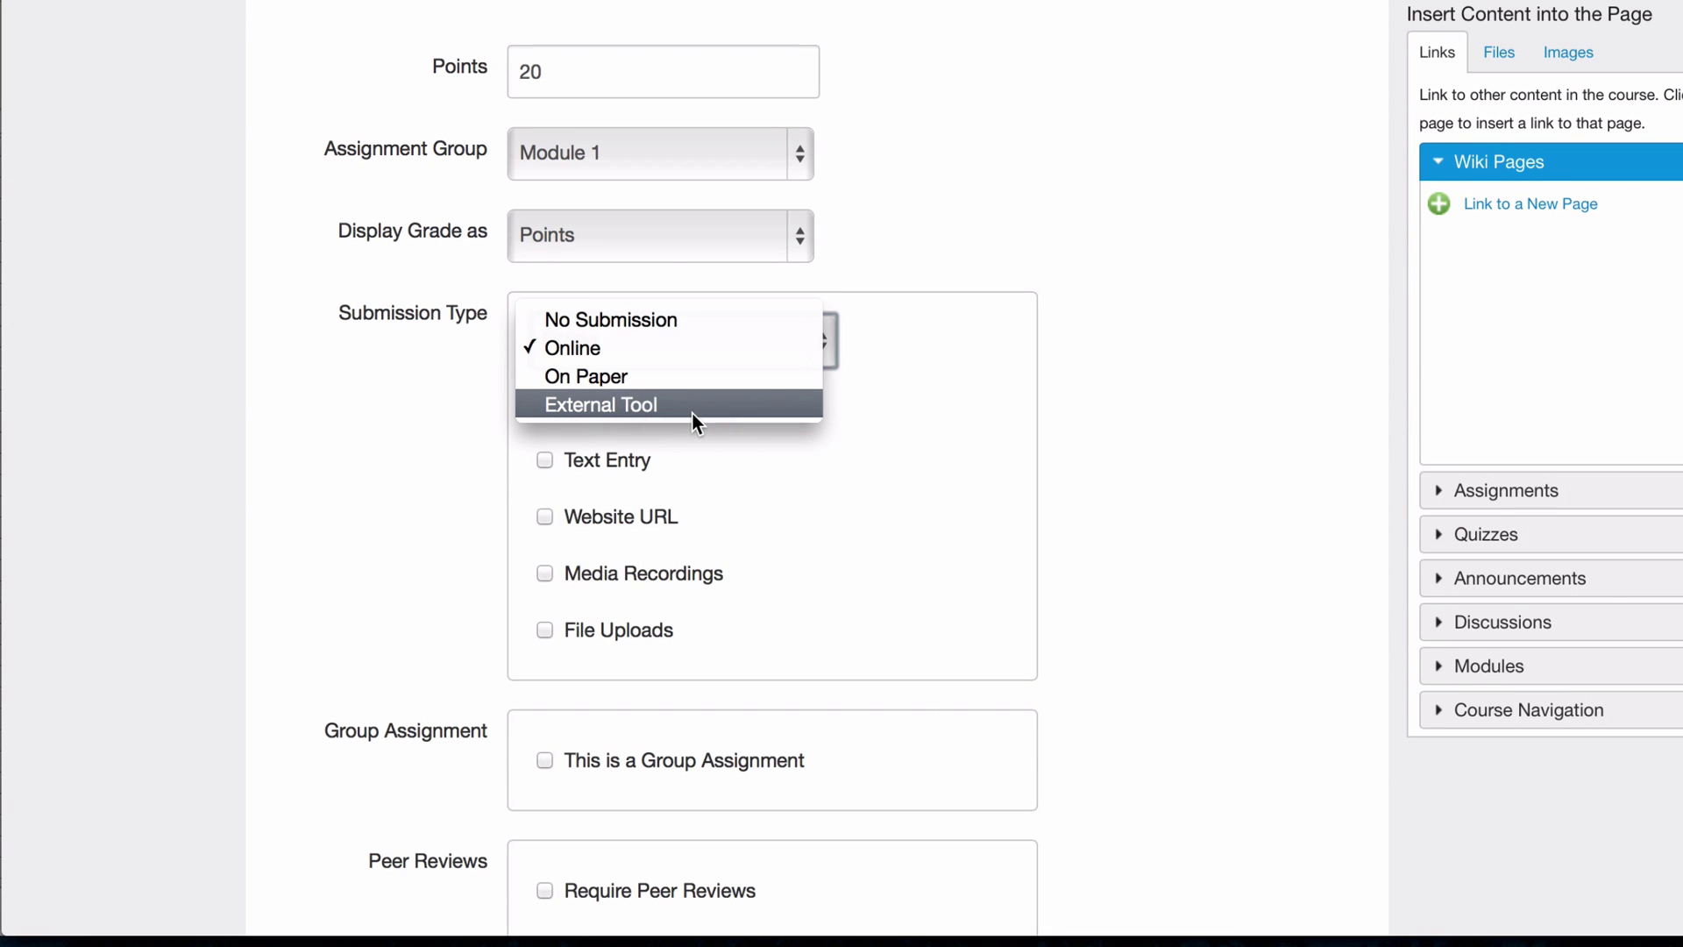
click(693, 405)
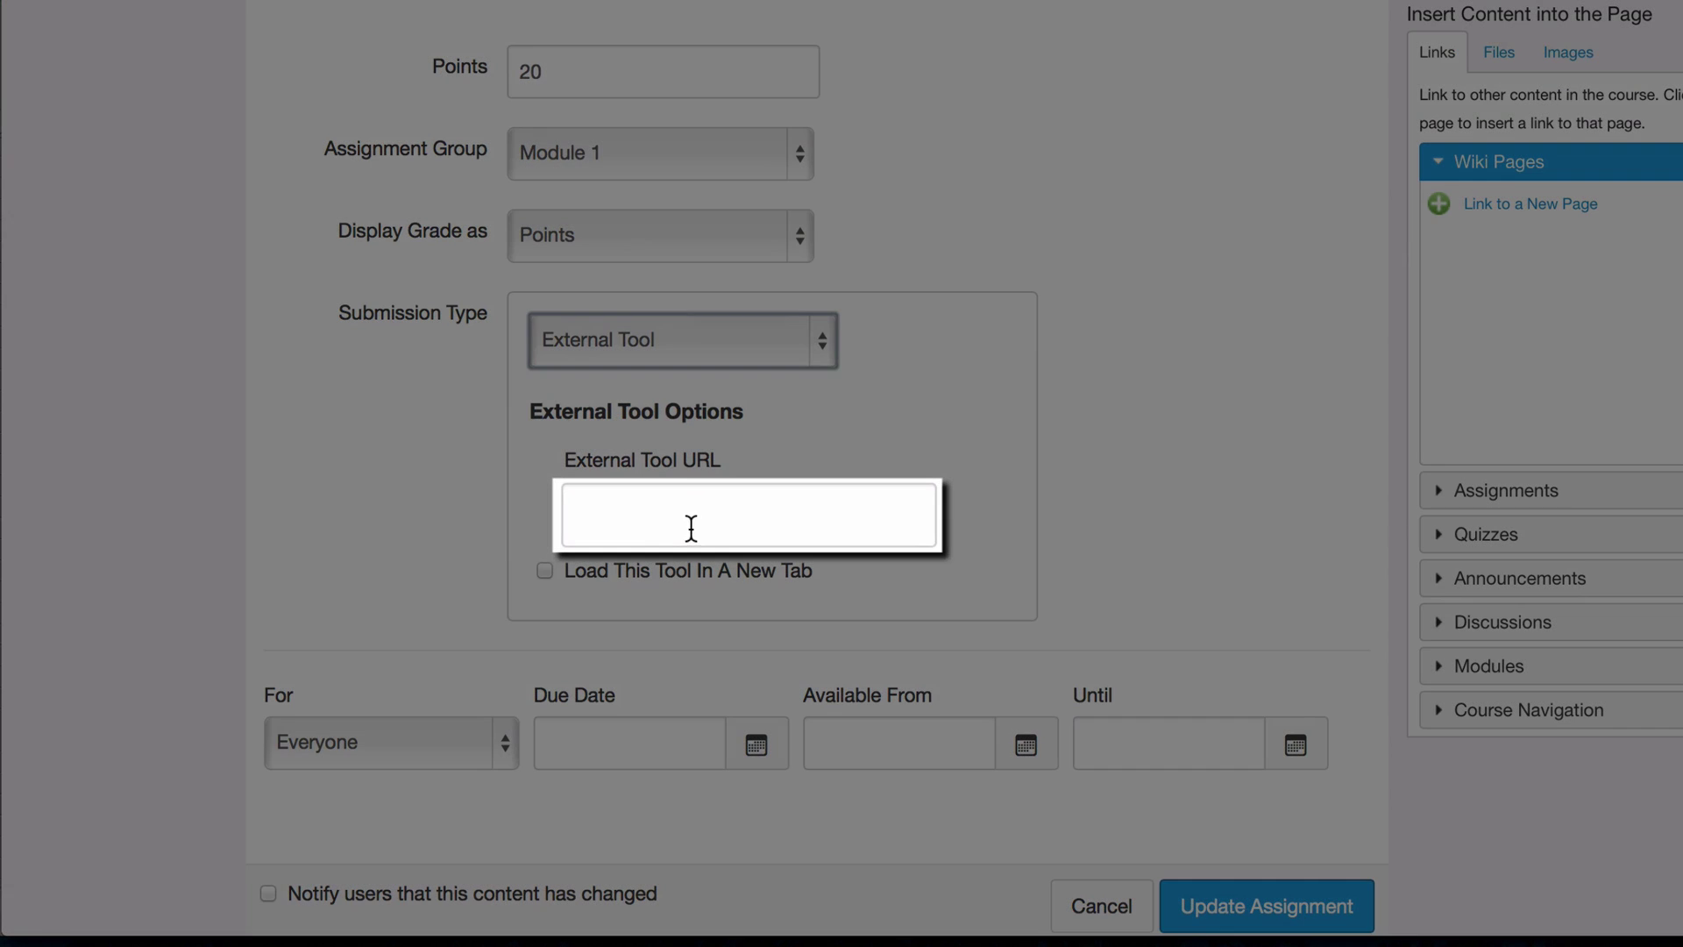
Choose VoiceThread as the assignment's external tool and confirm the link
click(666, 524)
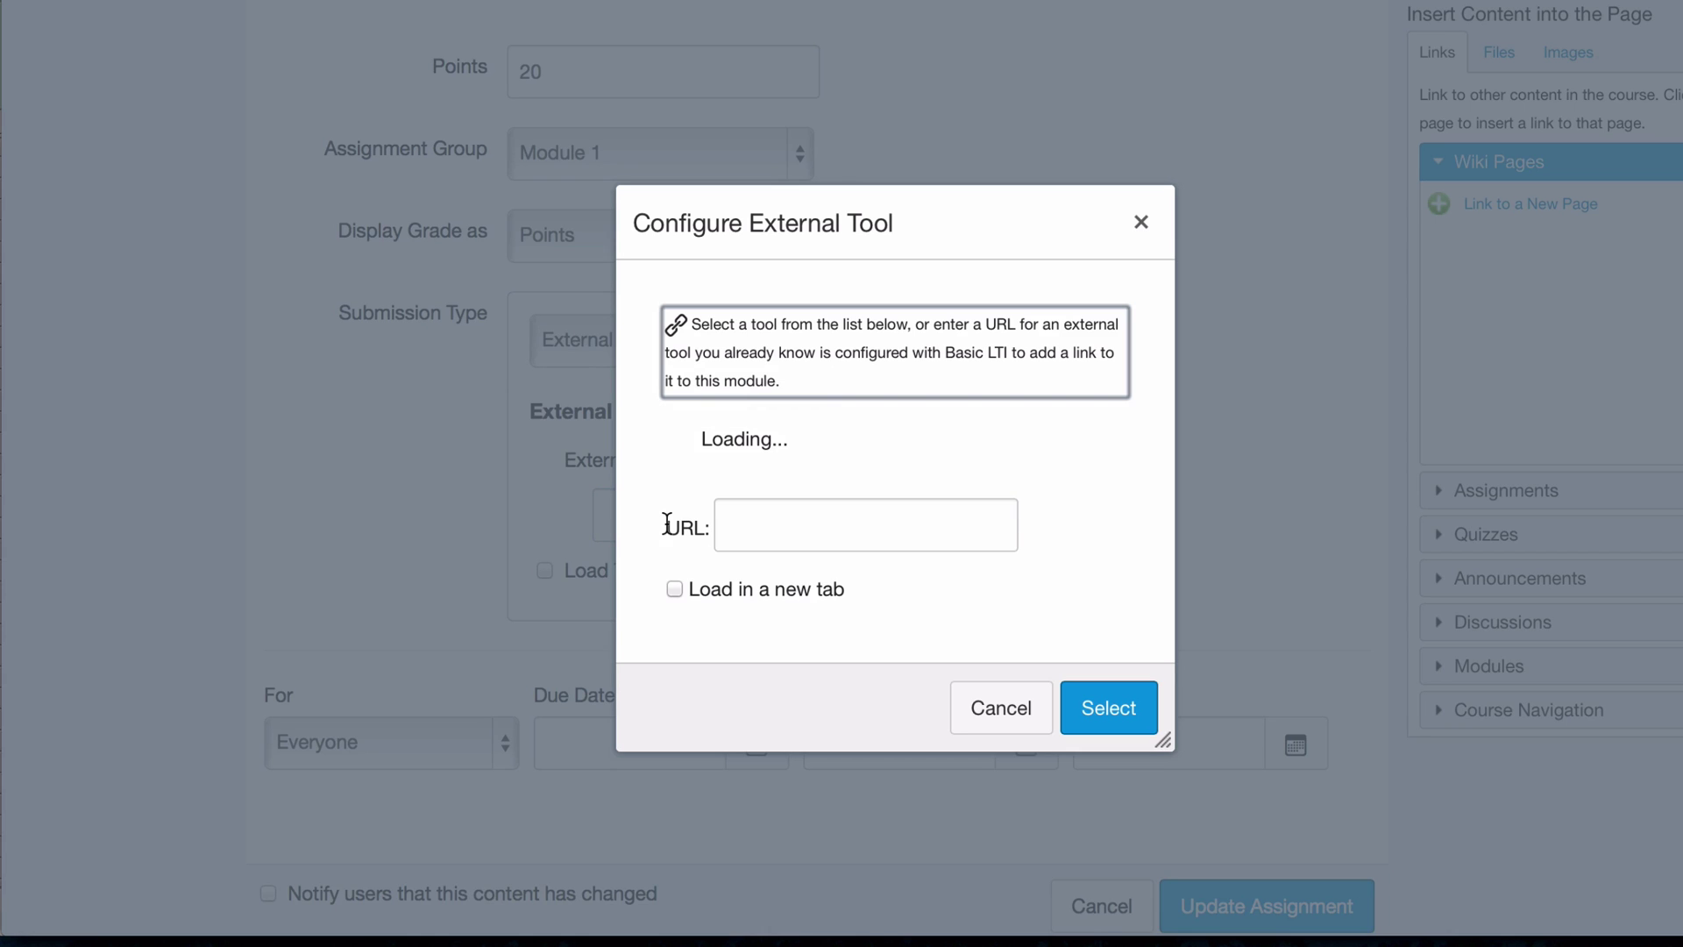
click(715, 468)
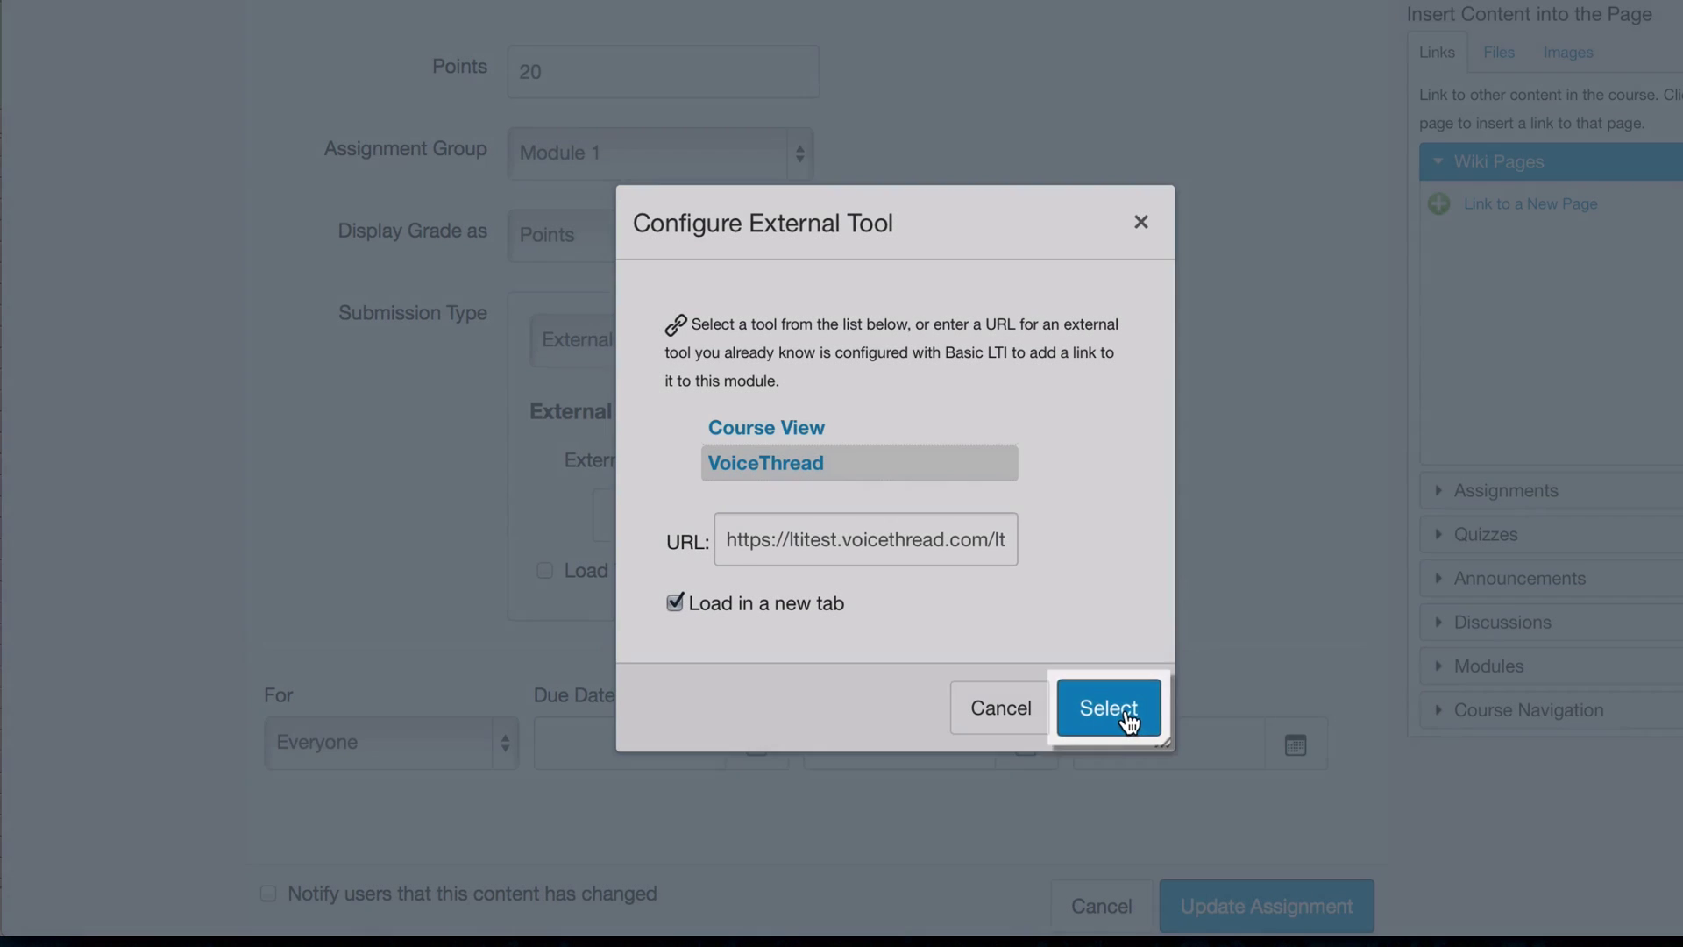
click(1109, 707)
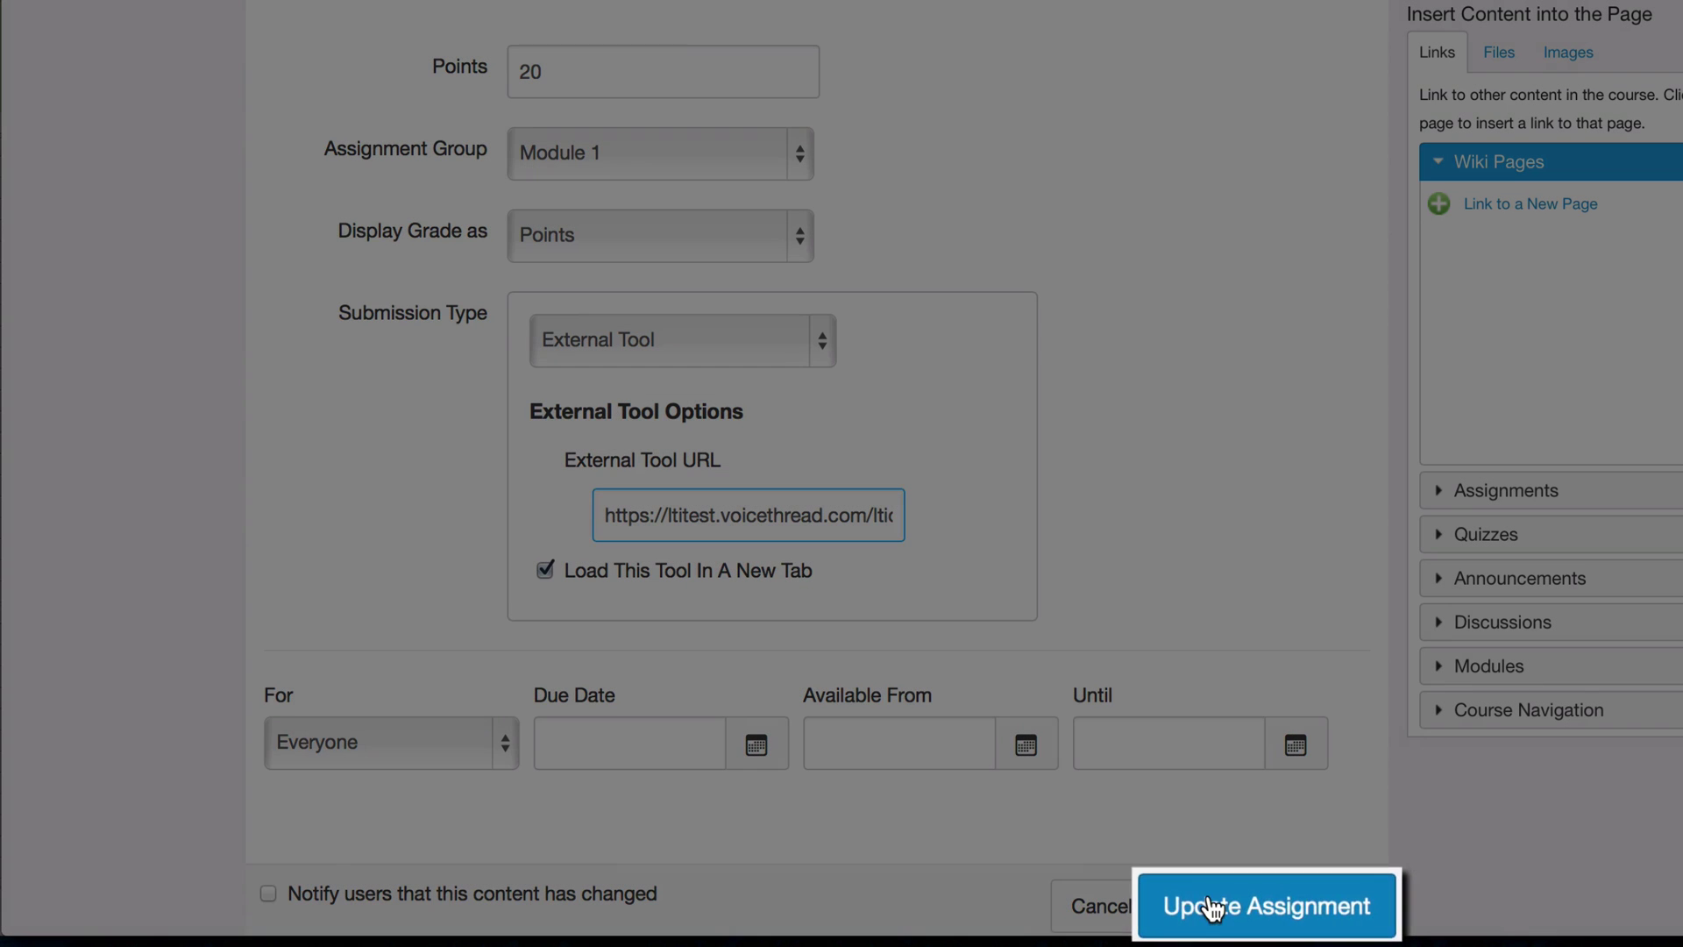
Save Assignment #1 and go back to the course's assignments list
click(1215, 898)
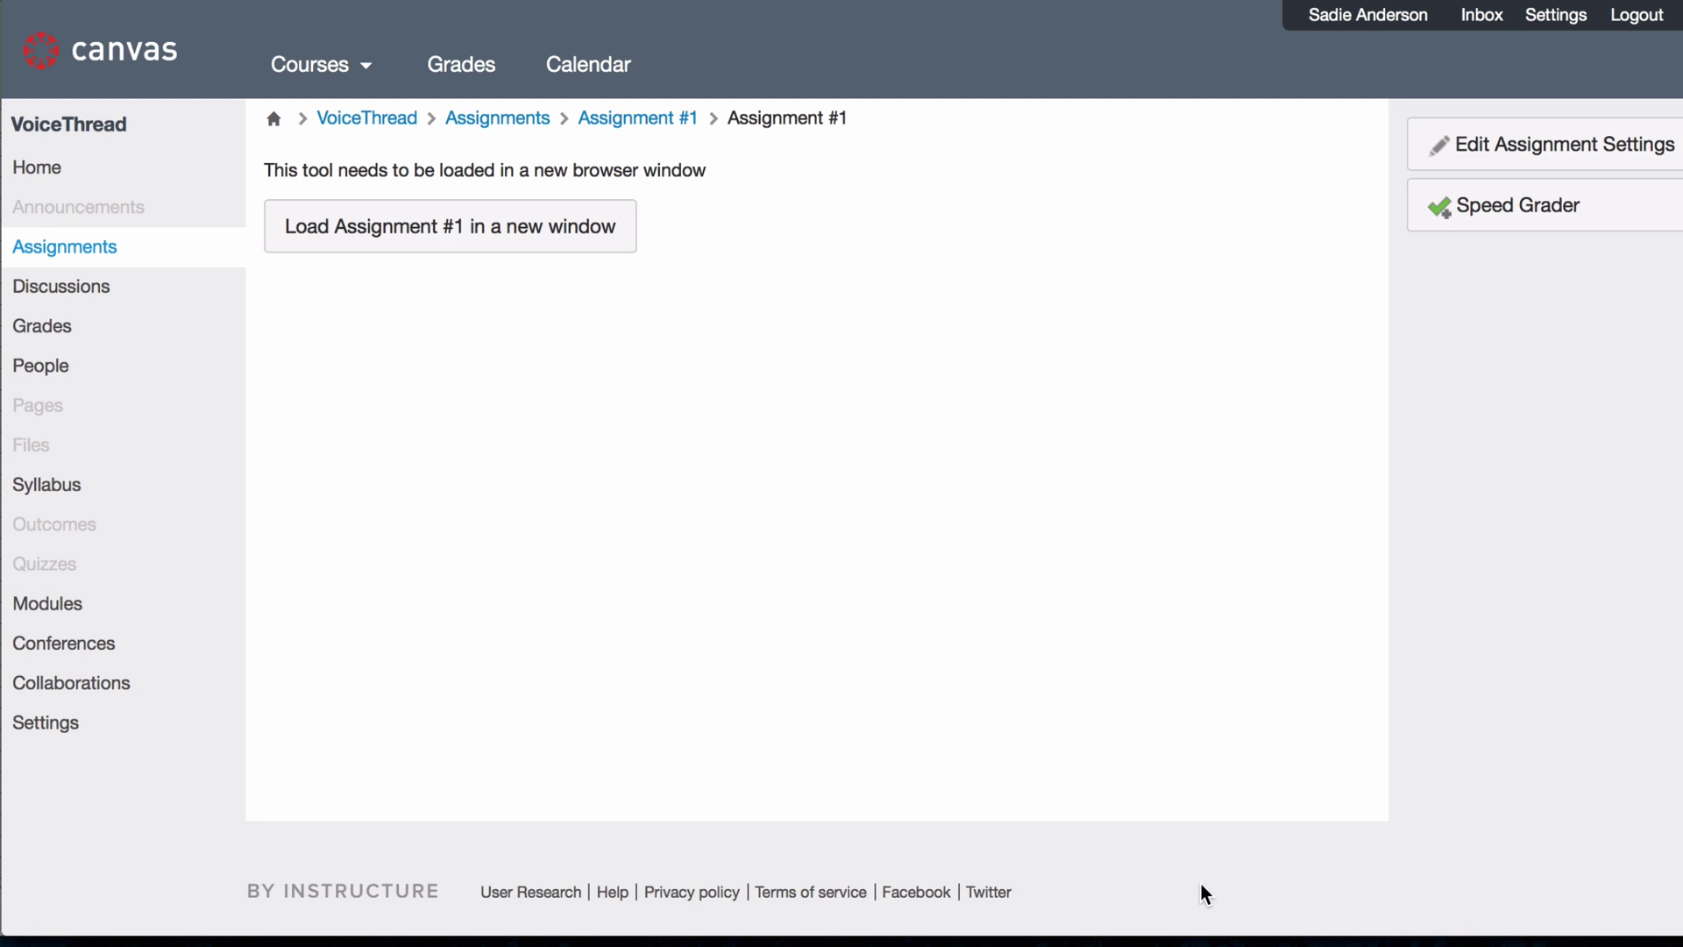
click(99, 254)
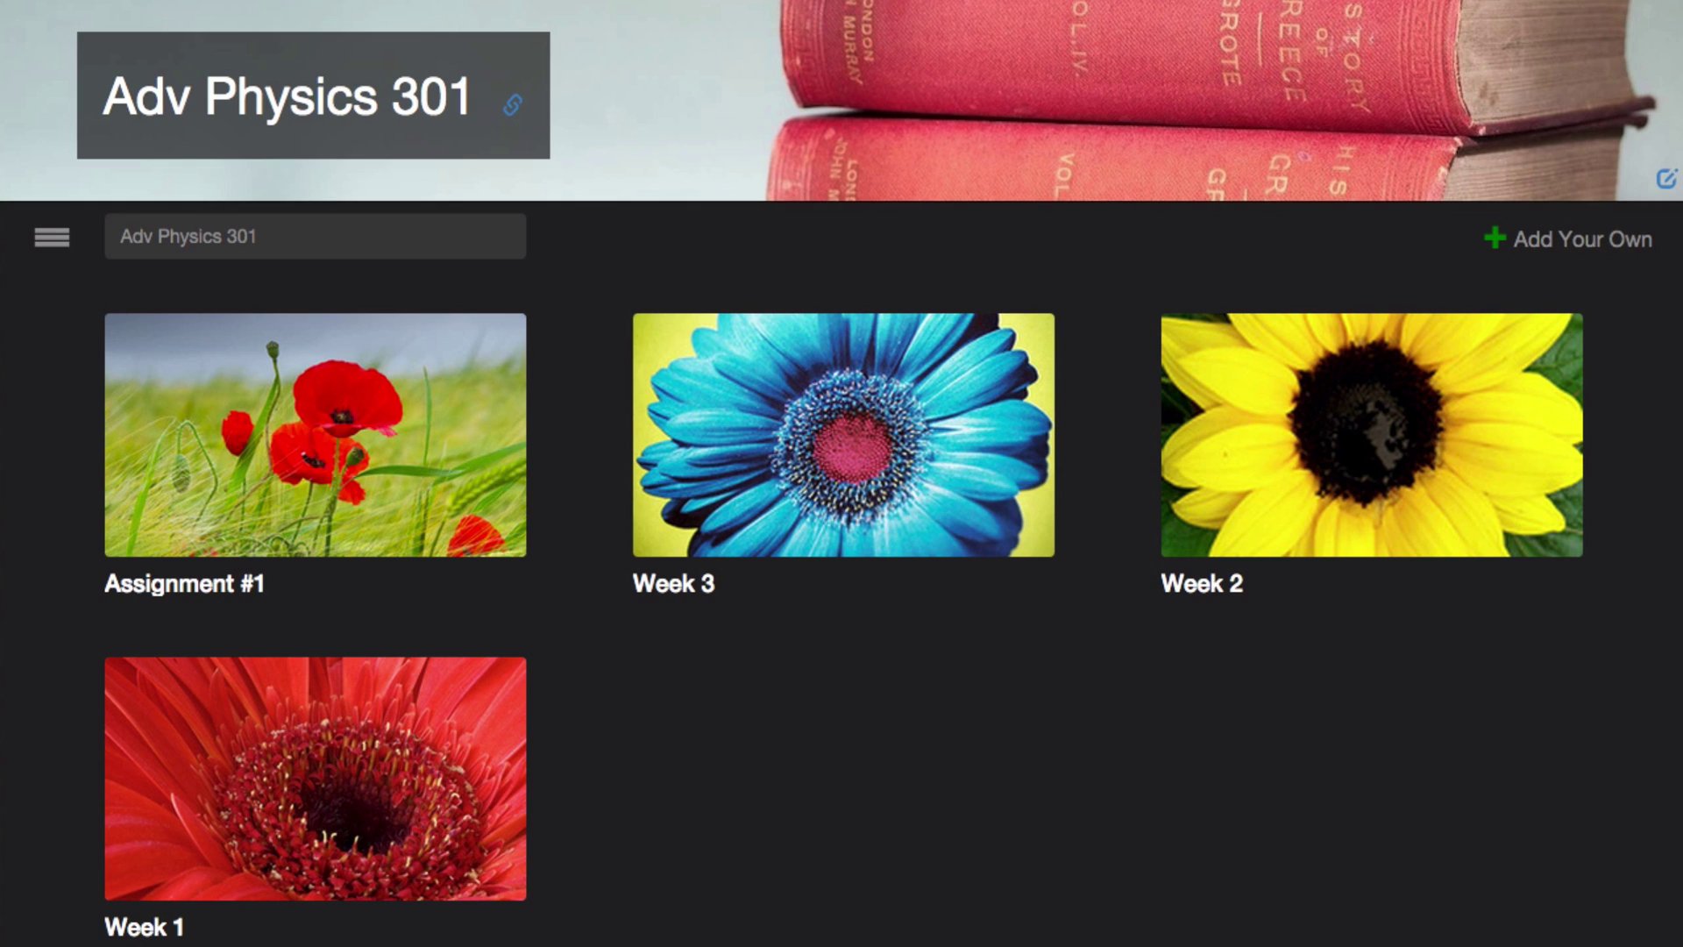
mouse_move(444, 484)
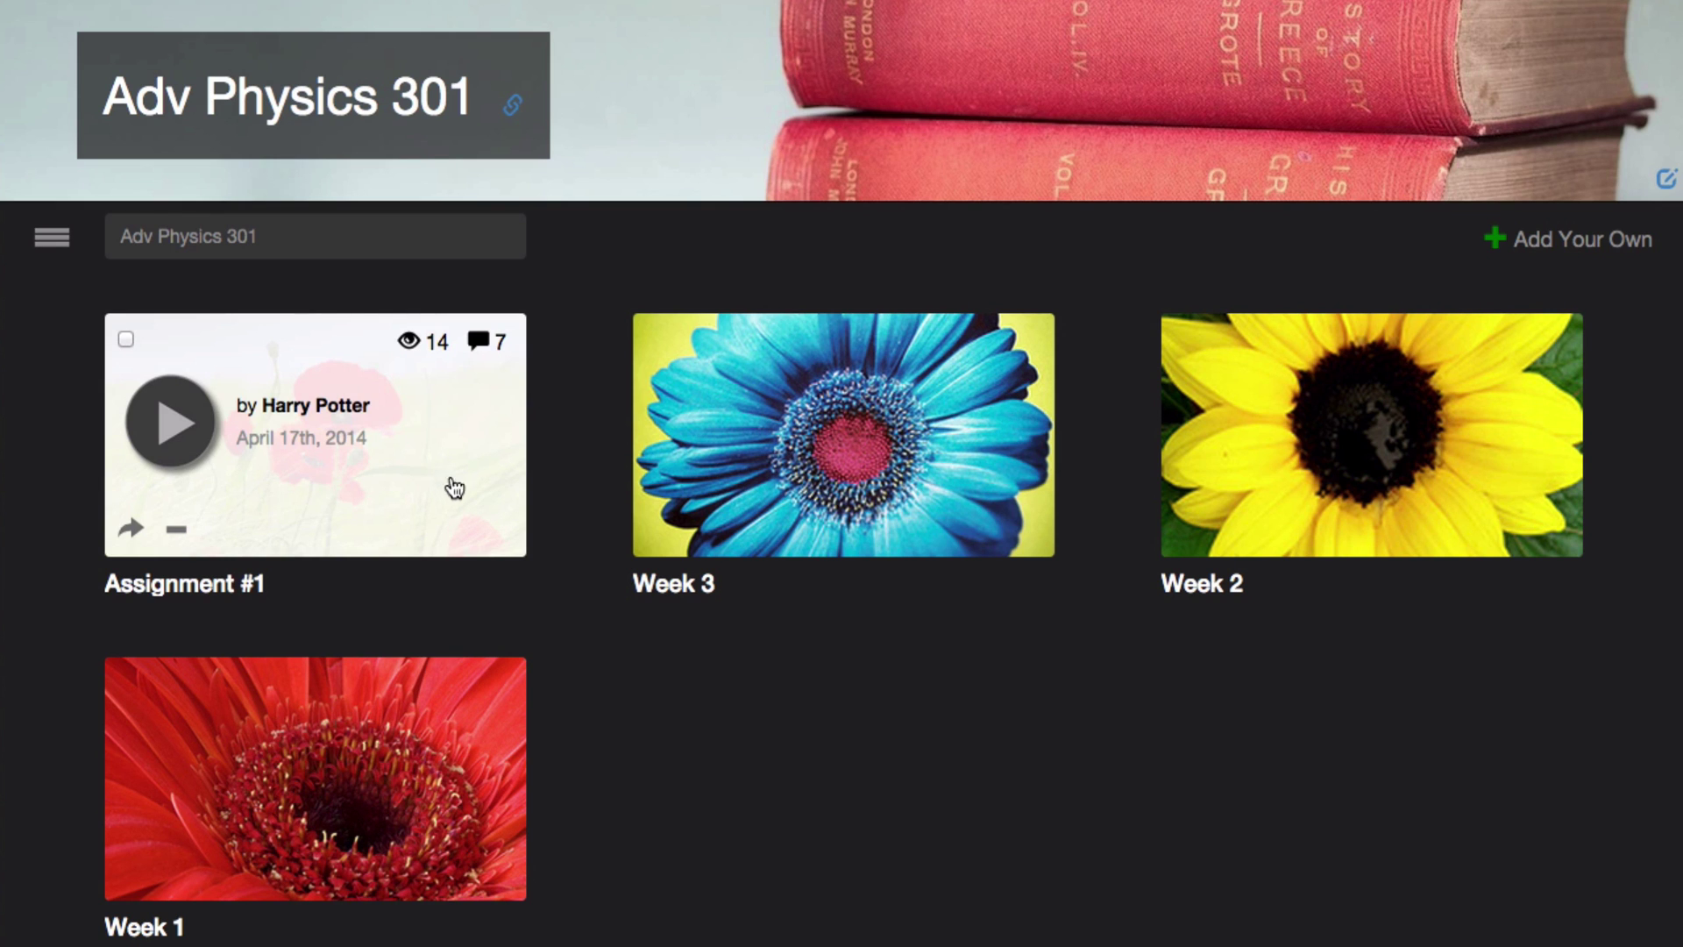
click(1636, 255)
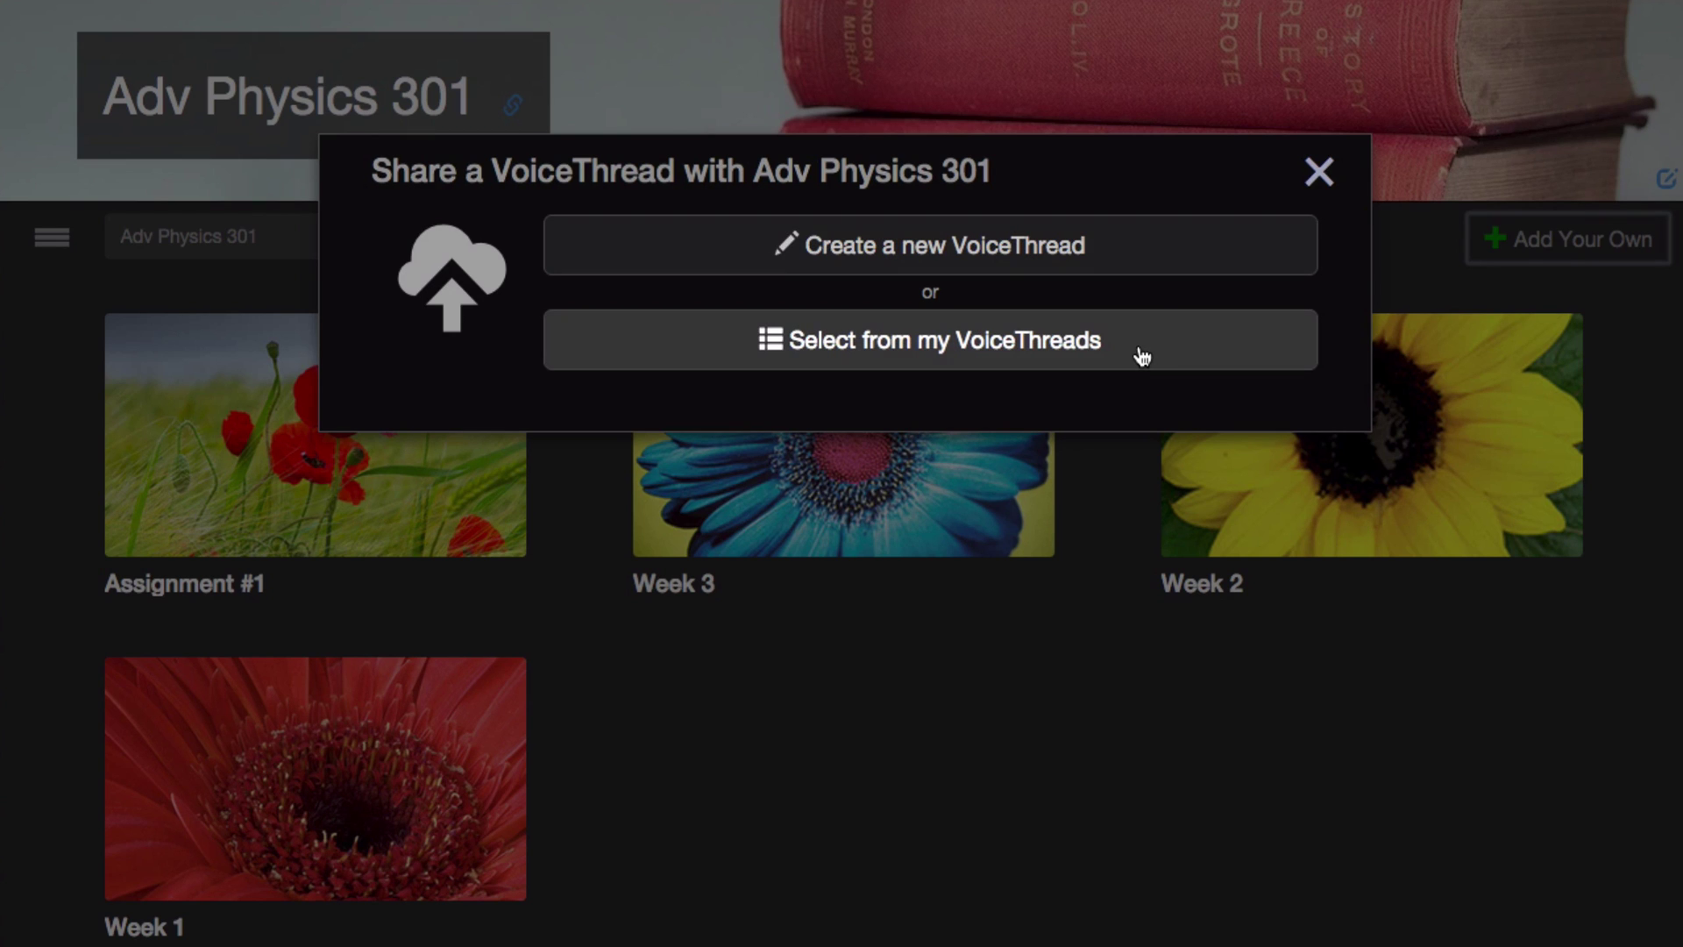
click(1324, 174)
click(351, 234)
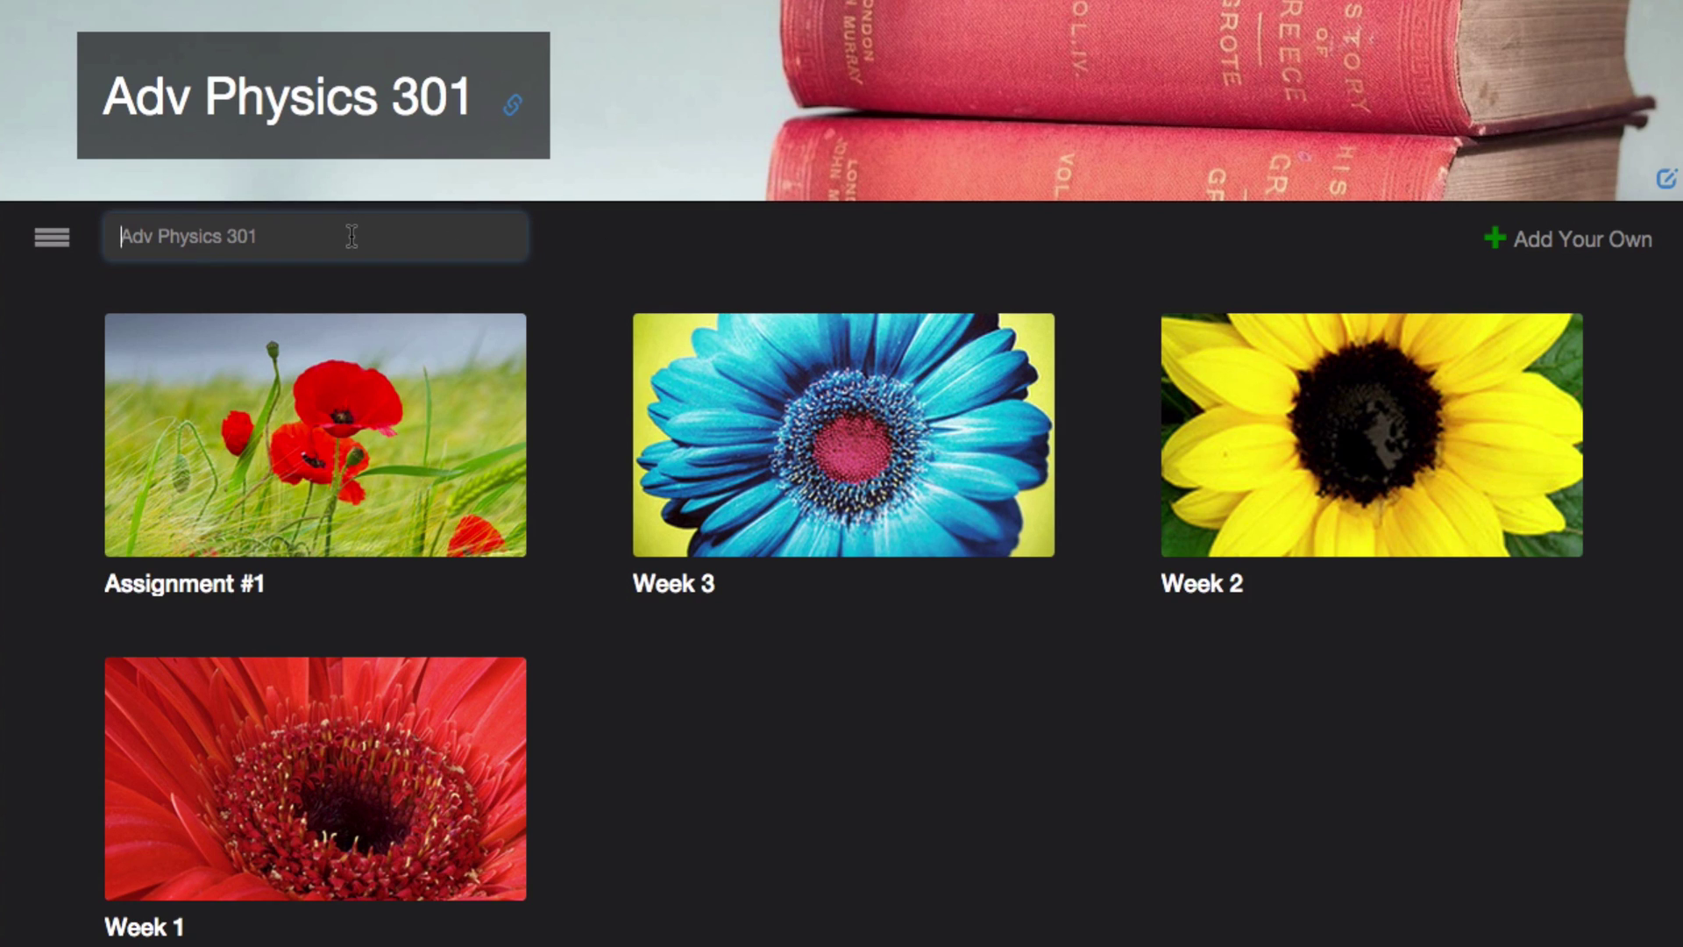
click(60, 242)
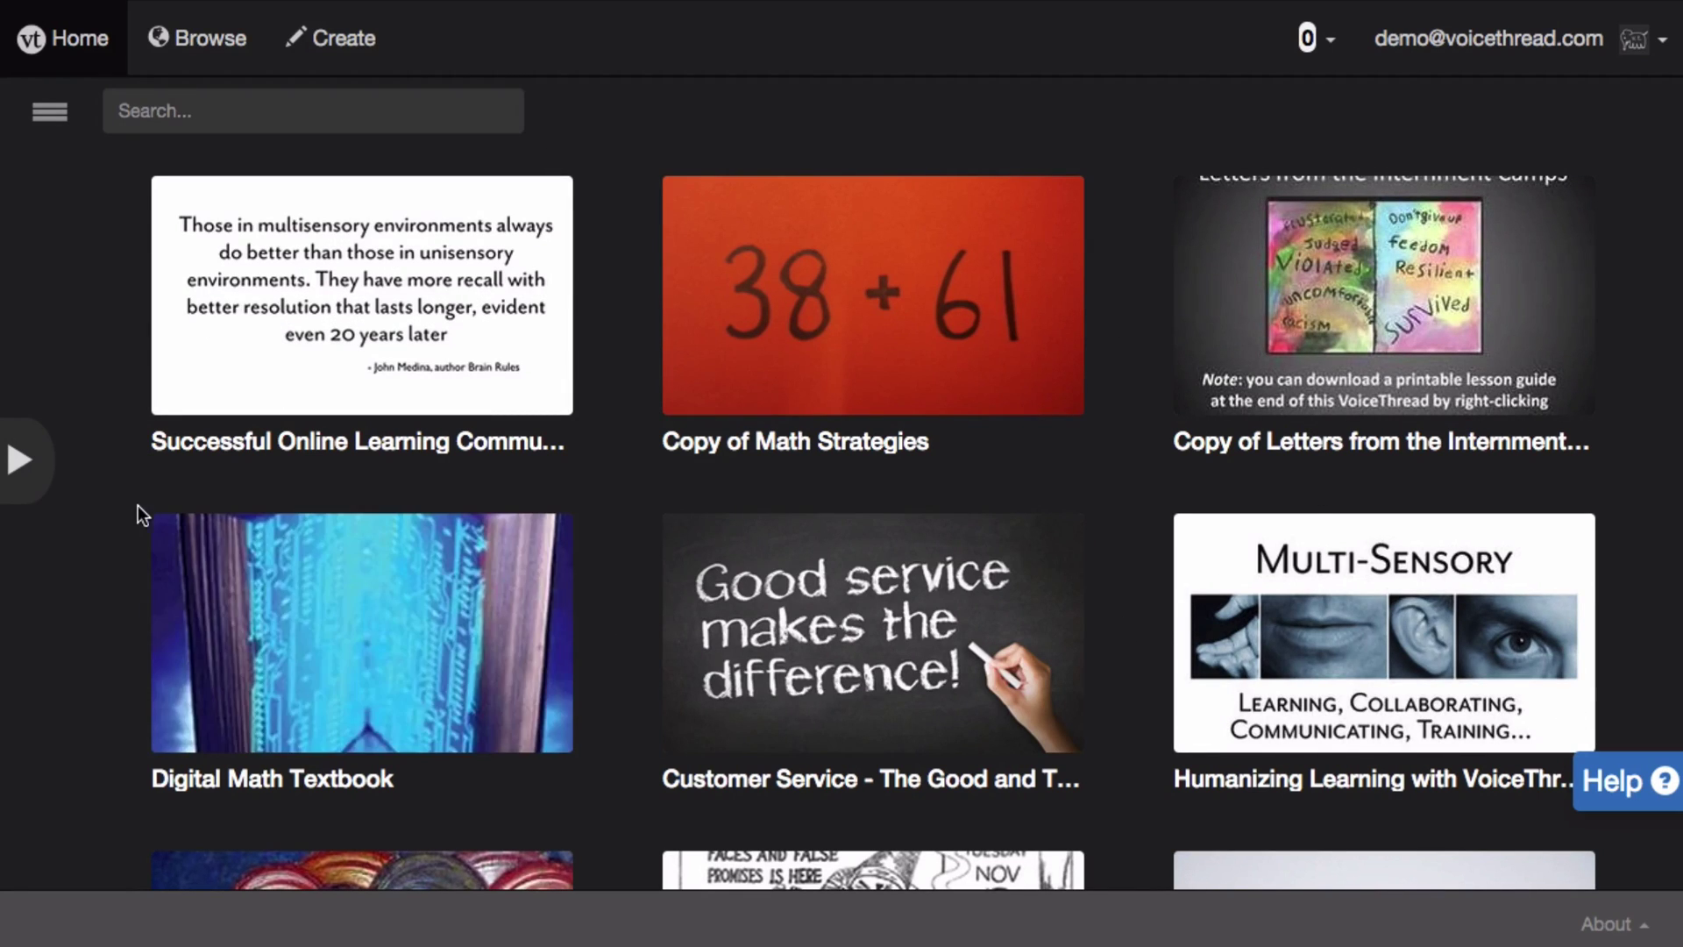
Show the groups sidebar and pick the Behavioral Econ for Art Majors group
click(21, 458)
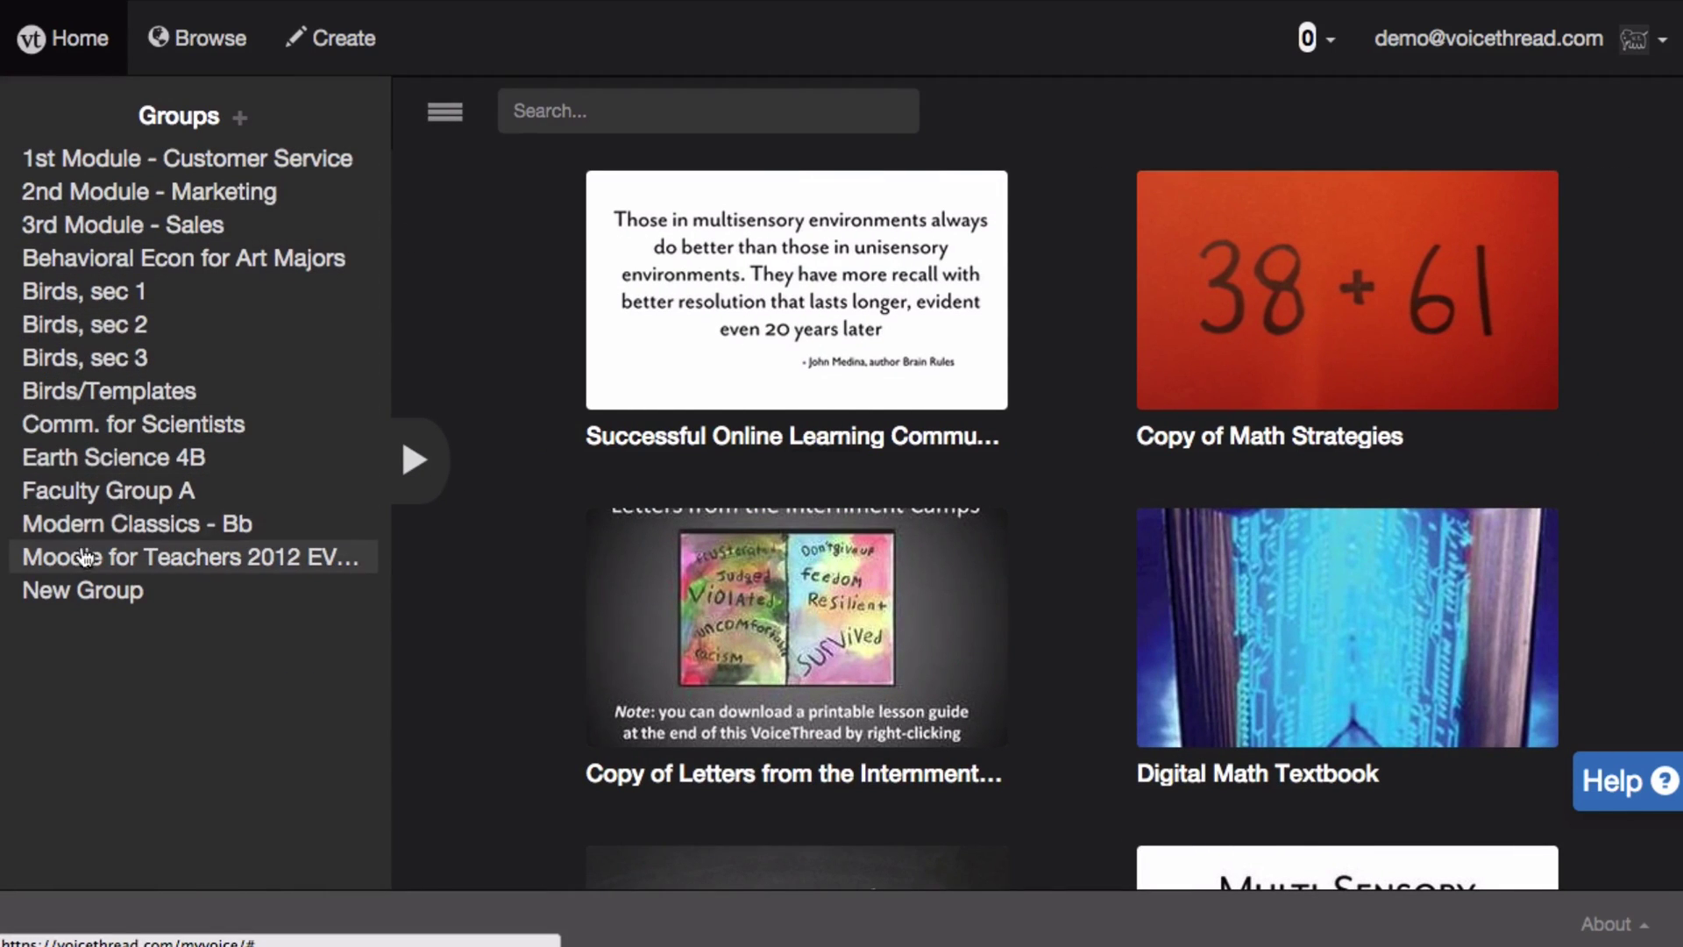
click(88, 260)
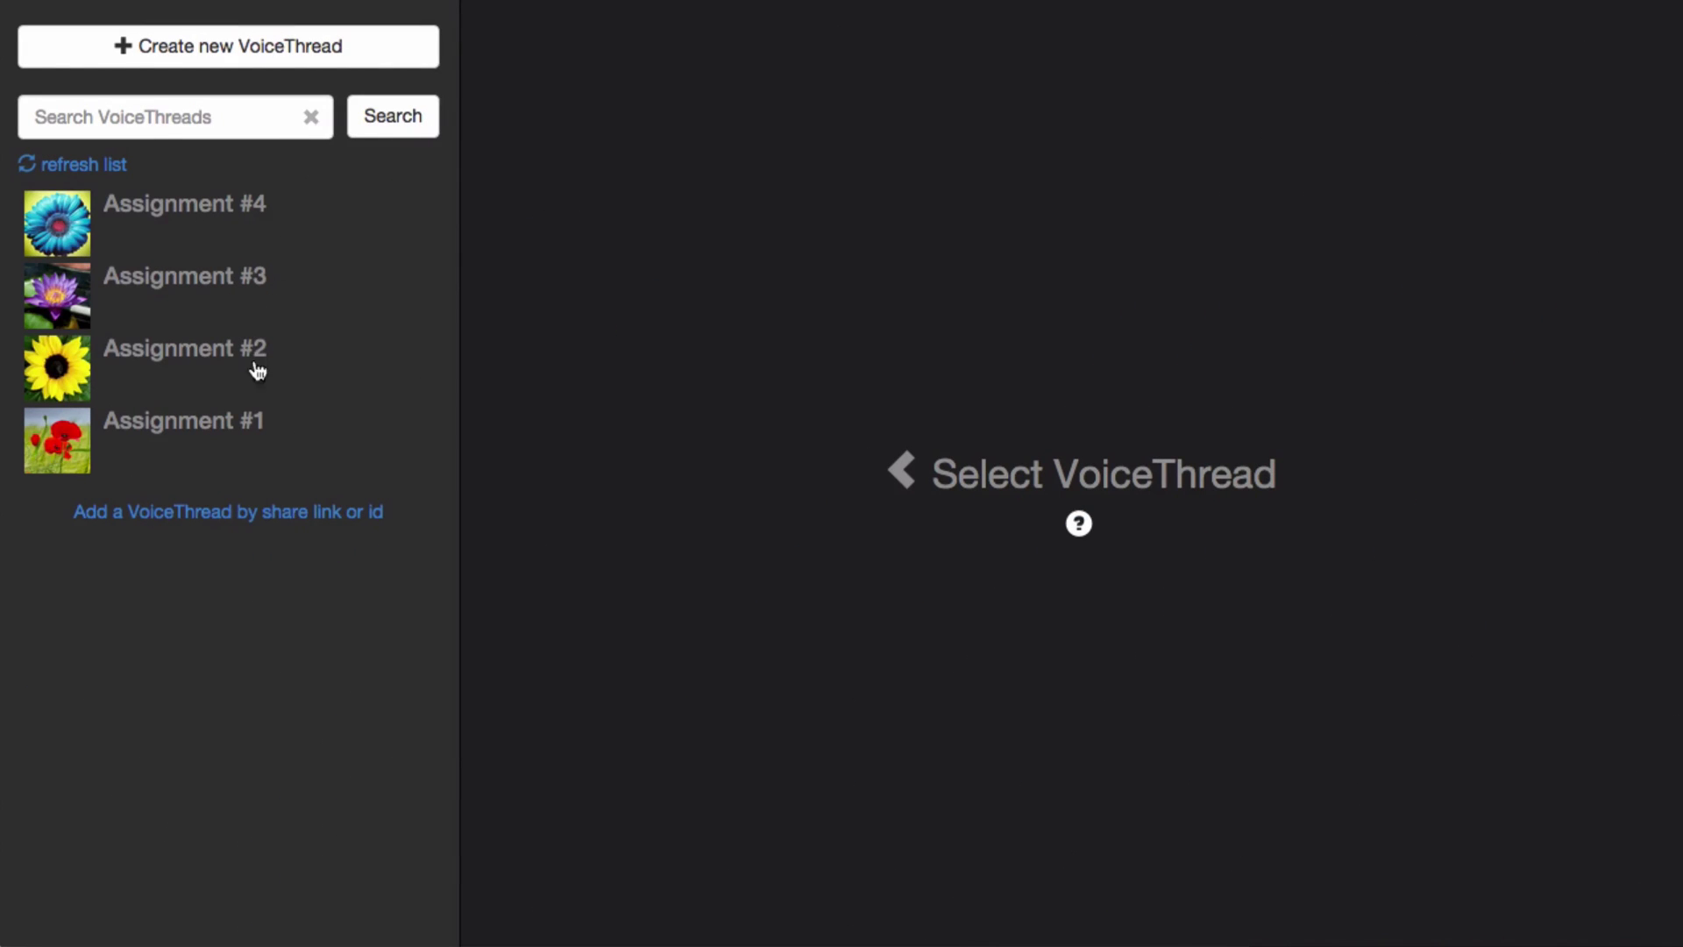
Select Assignment #1 in the builder list to display its creation date and share link
click(59, 452)
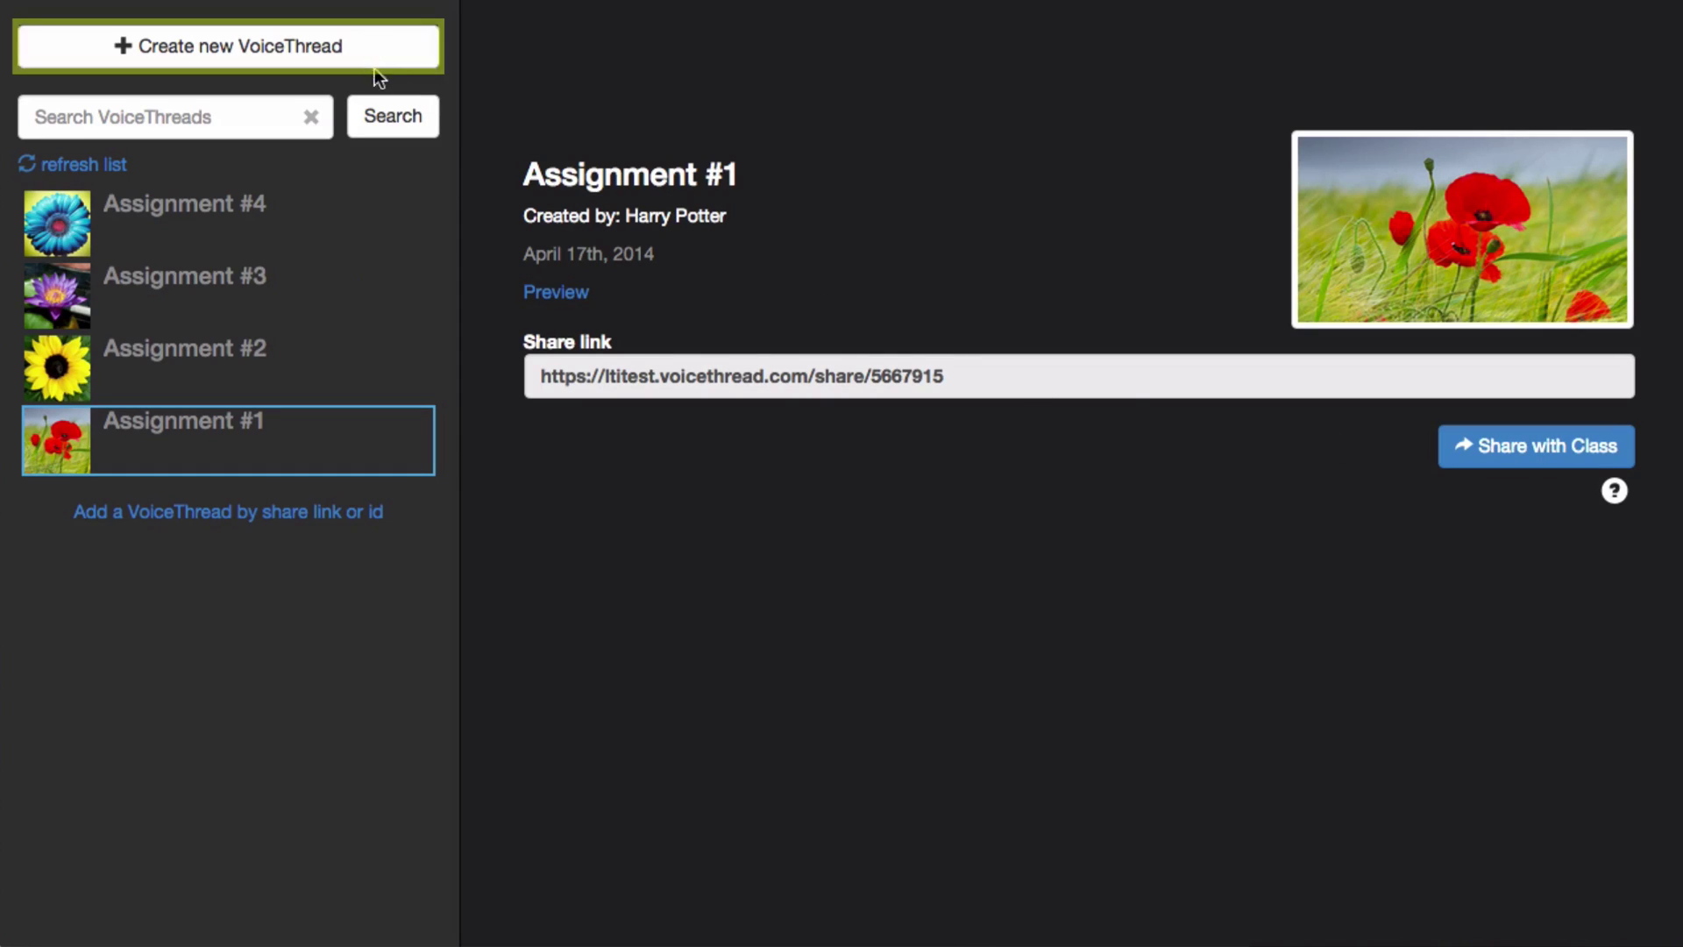
Start a new VoiceThread, upload sunflower.jpg as its media, and title it Assignment #5
click(355, 58)
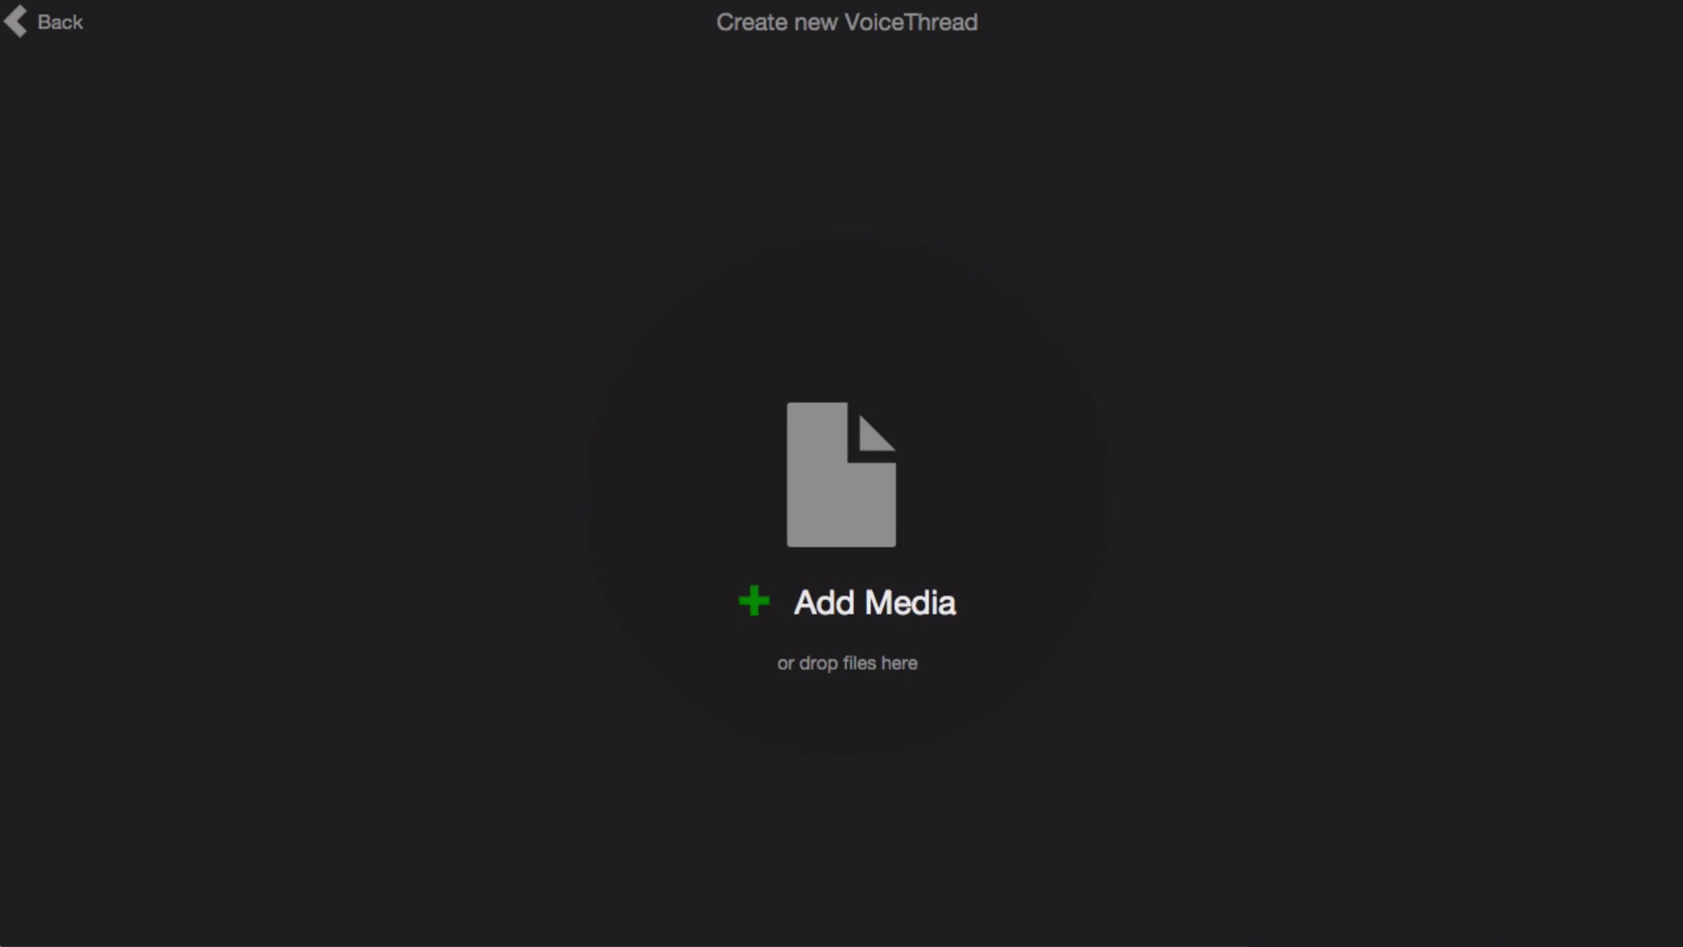
drag(1682, 289, 959, 417)
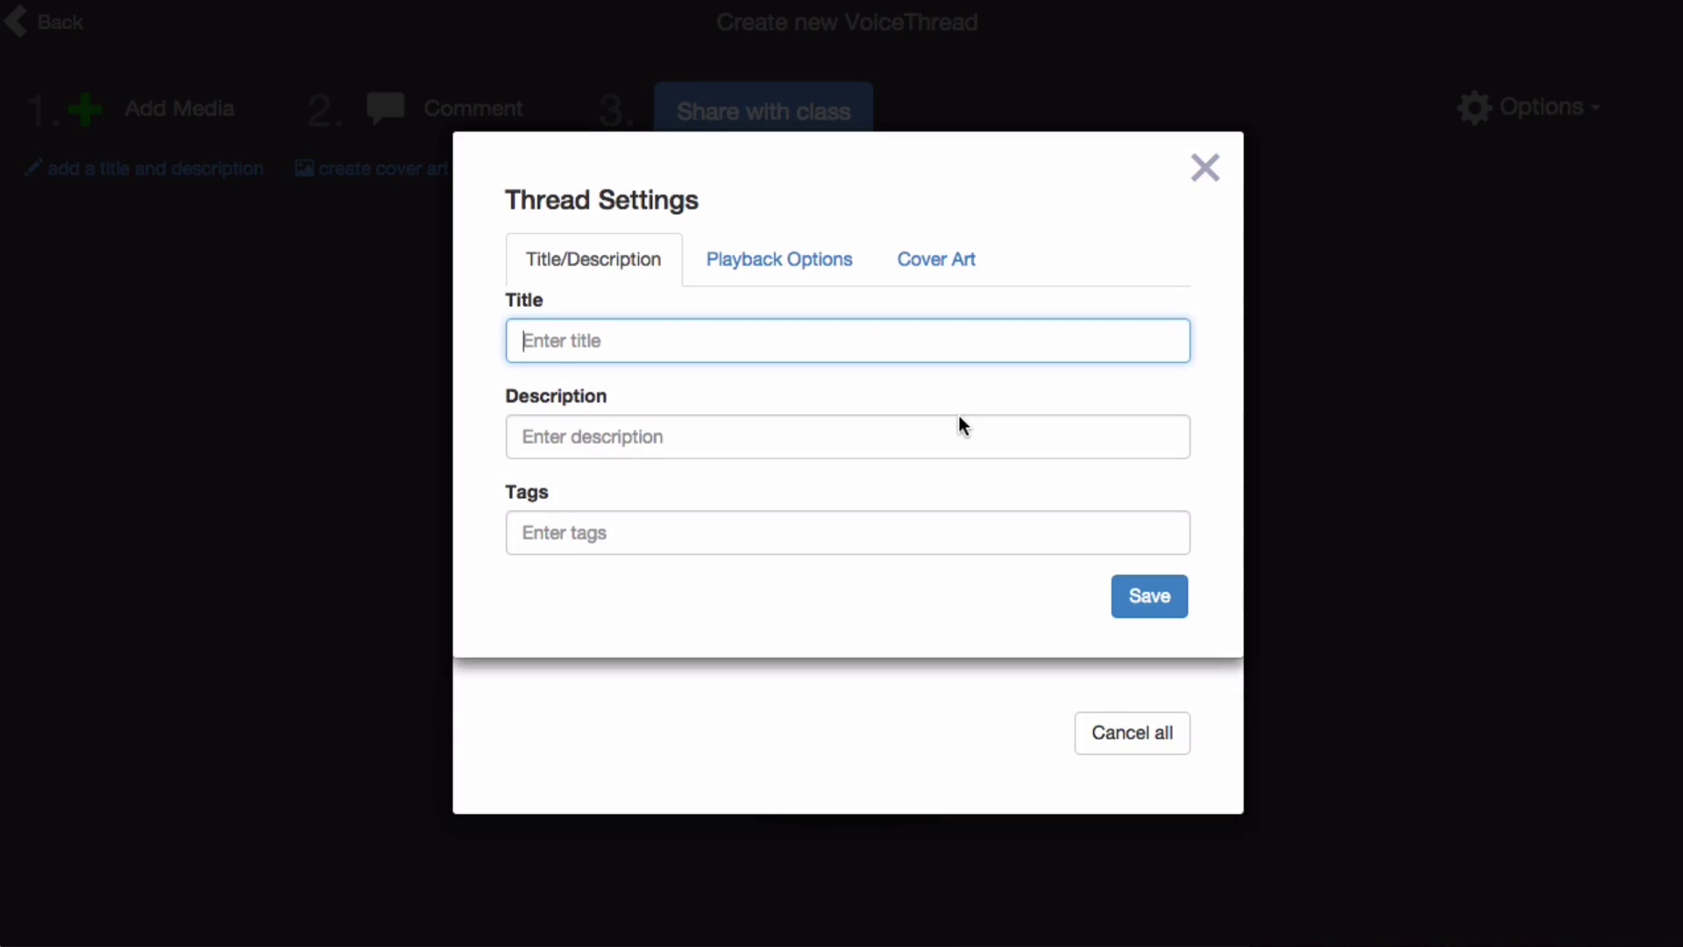
text(Assignment #5)
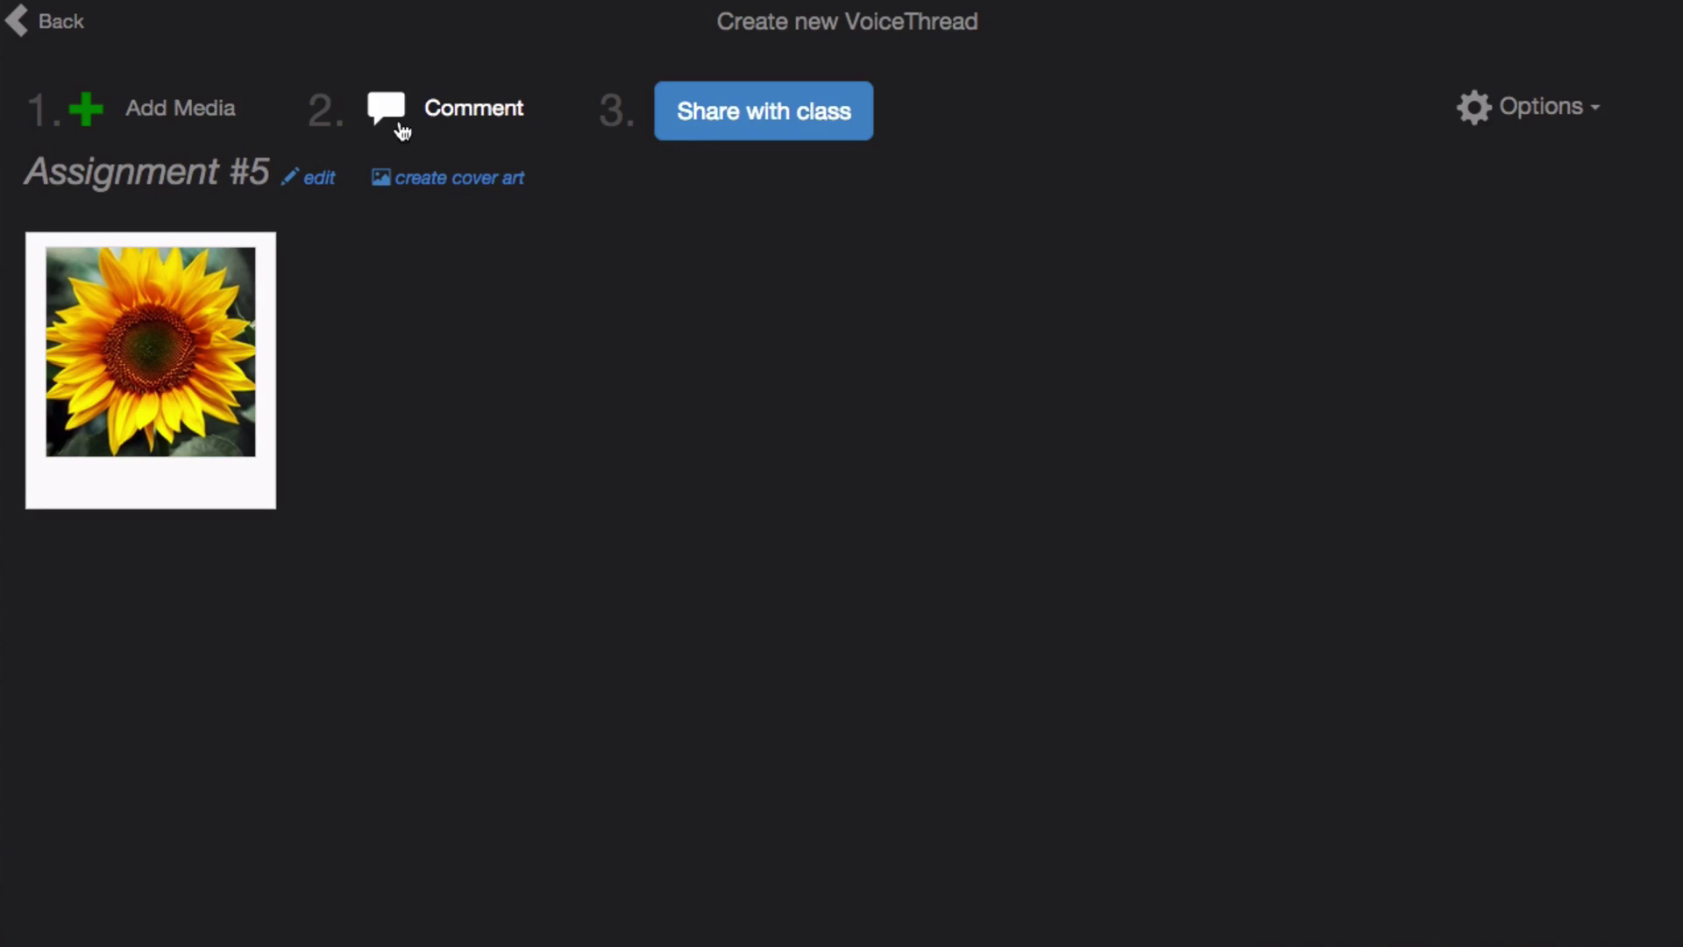
click(447, 130)
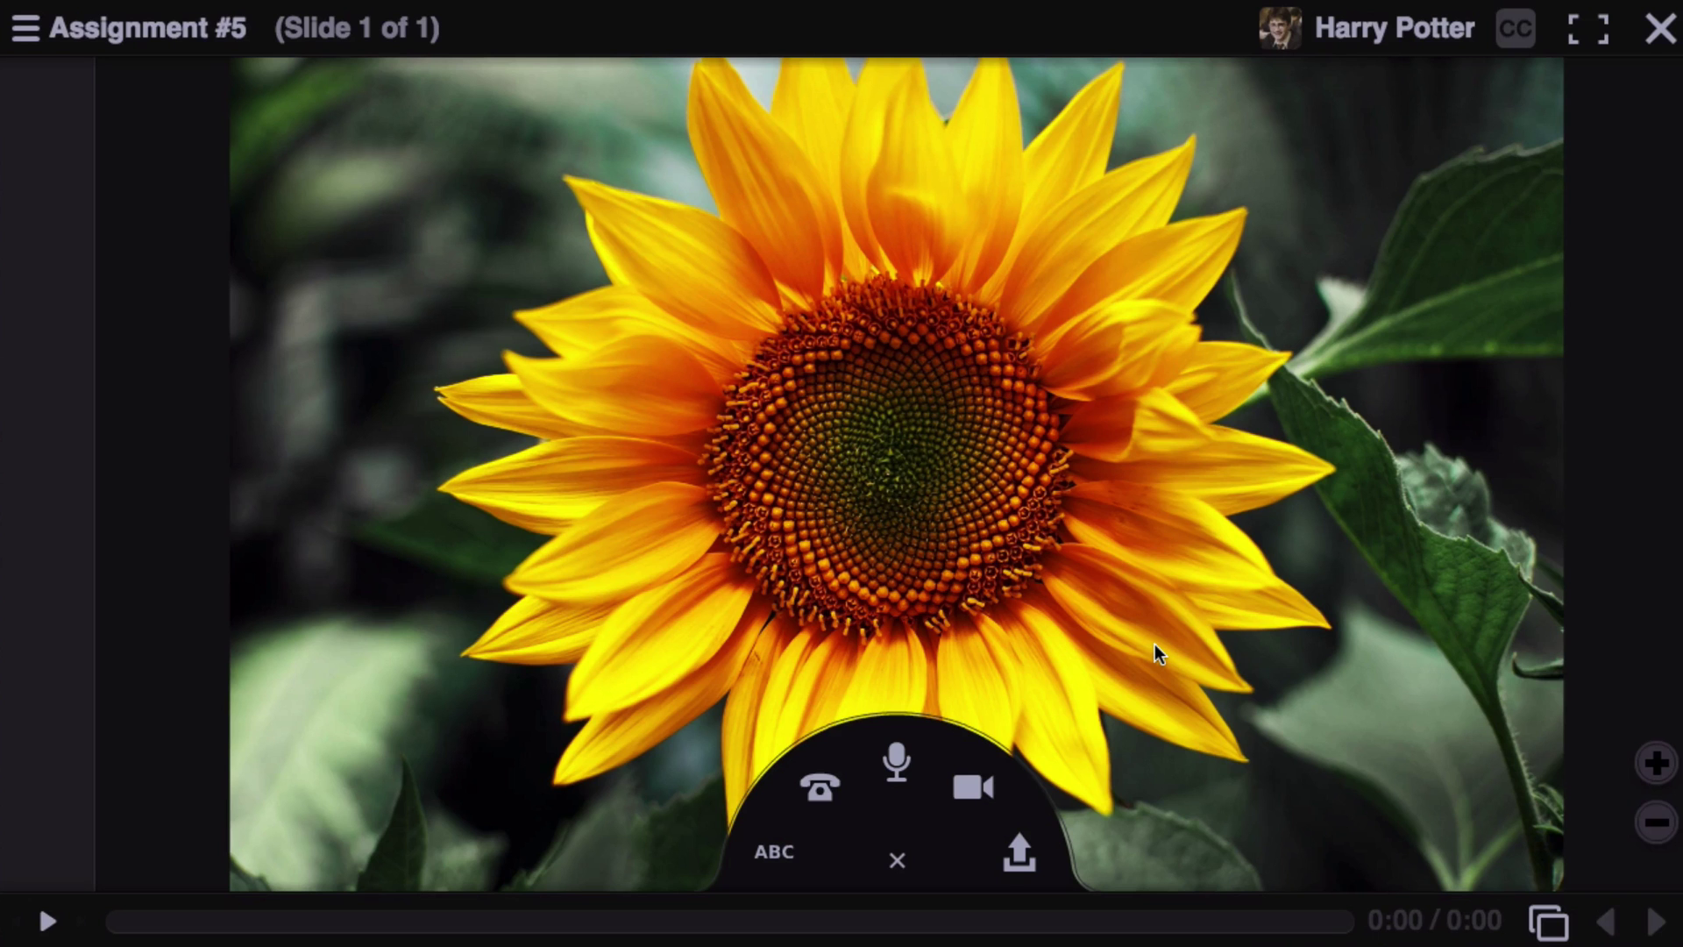
click(1660, 35)
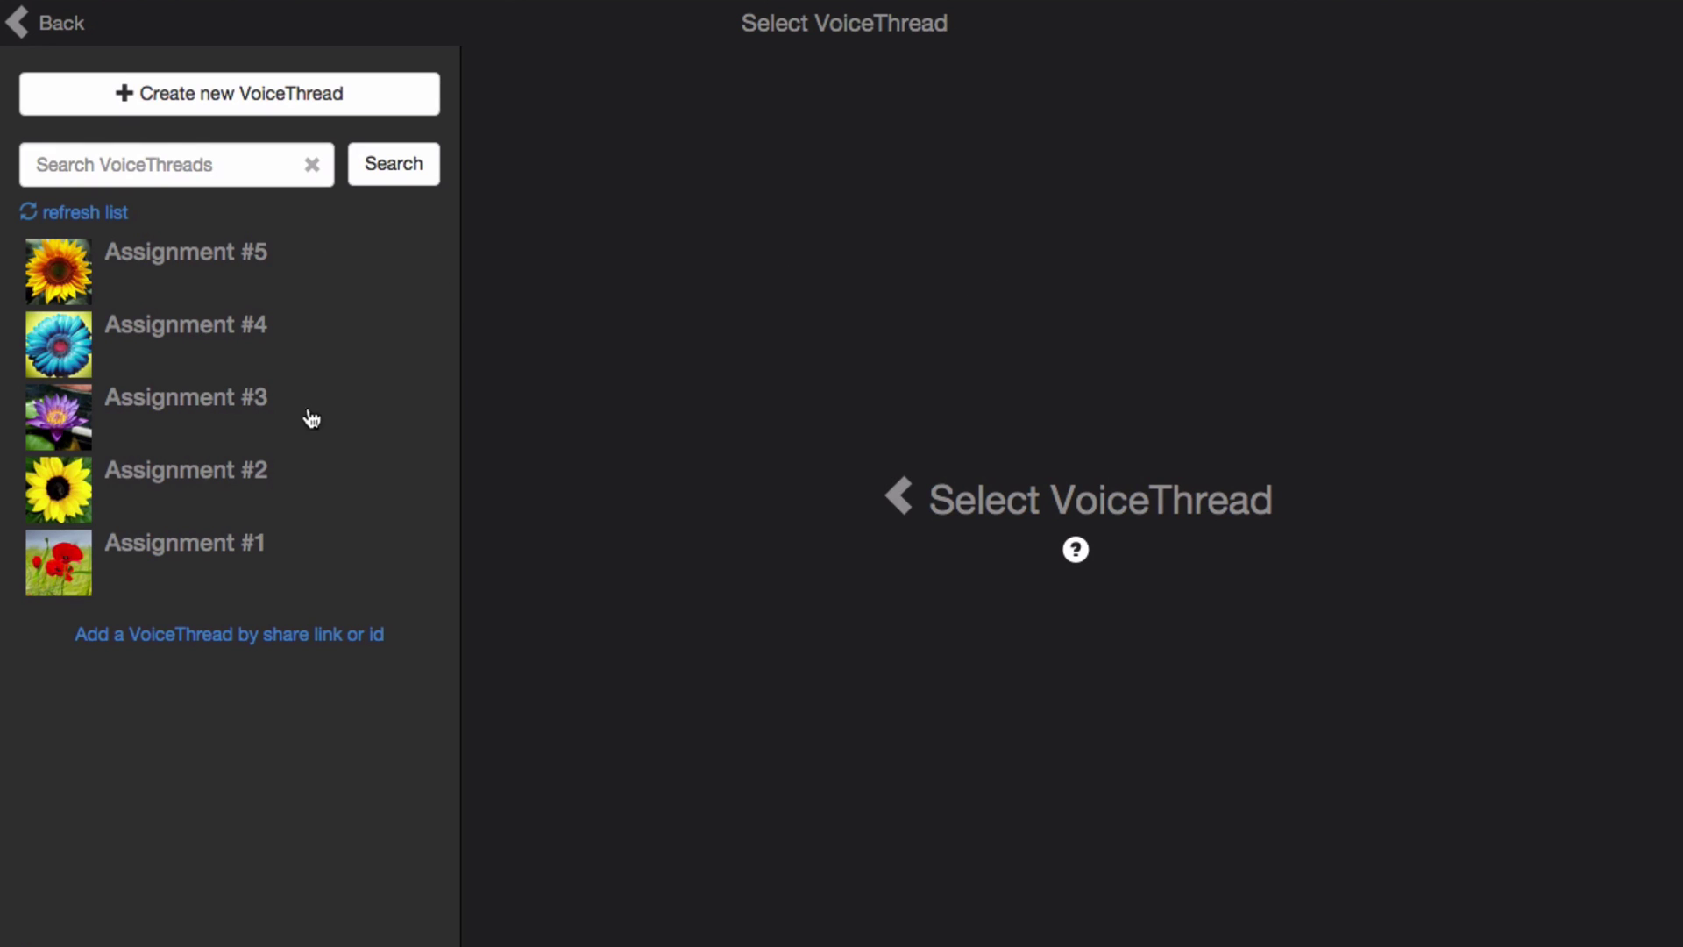
Using Assignment #1, enter the 'Record 2 comments…composition of this photo' description and require 2 comments
click(171, 560)
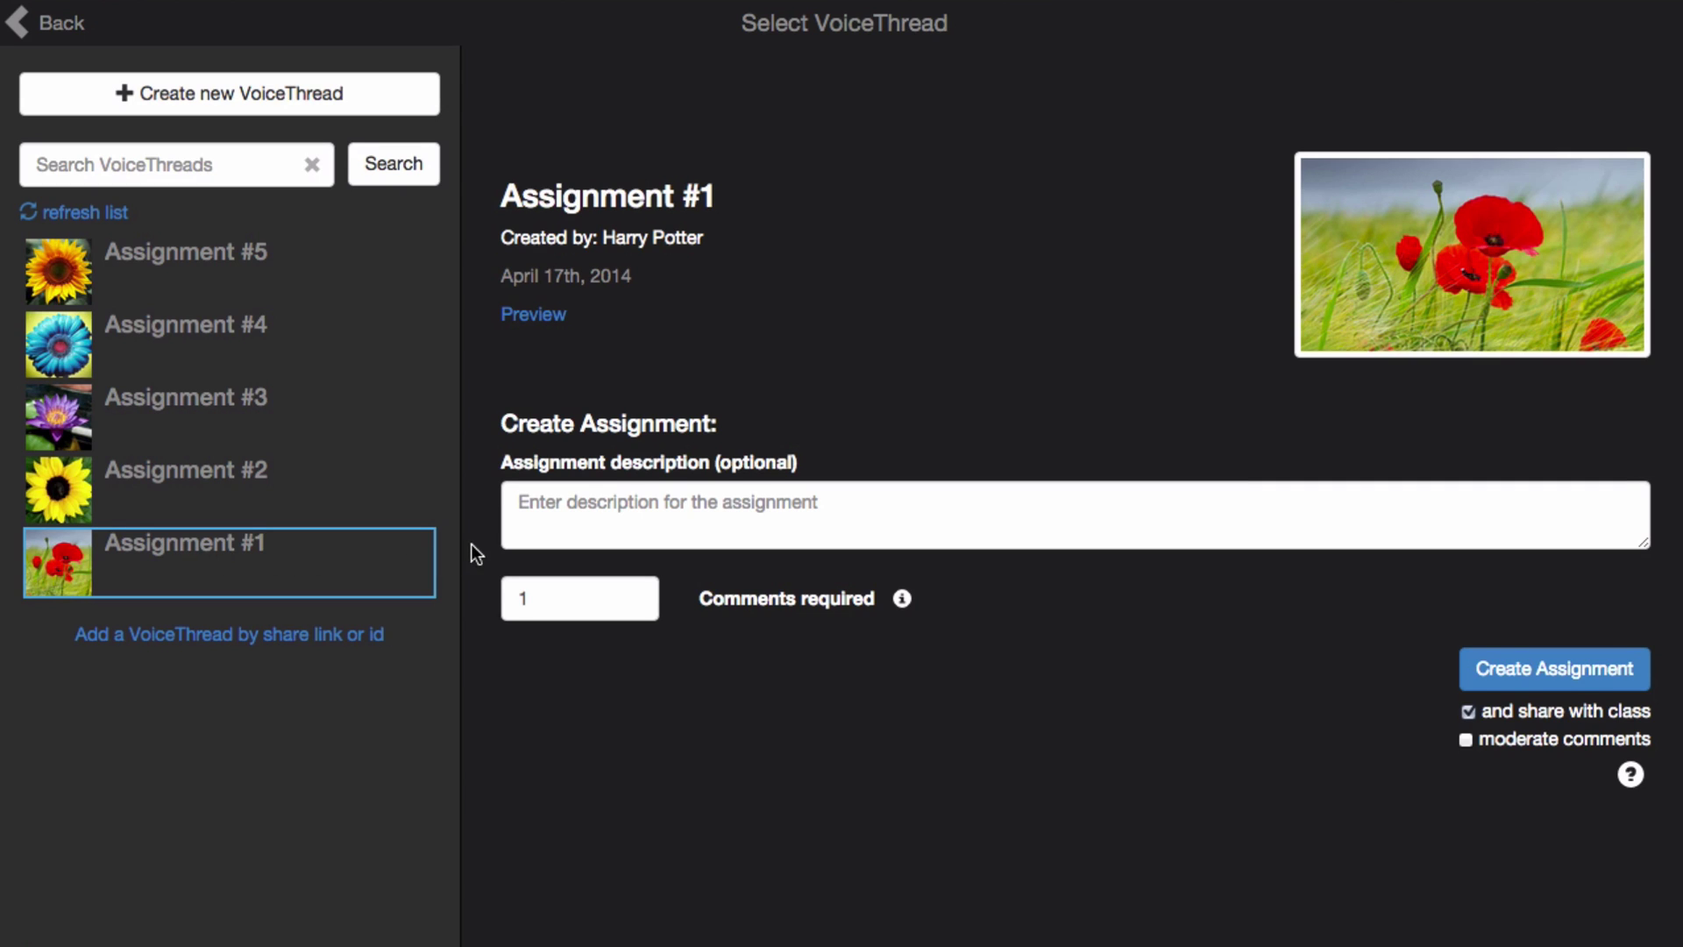
click(548, 515)
text(Record 2 comments telling me how you would have changed the composition of this photograph.)
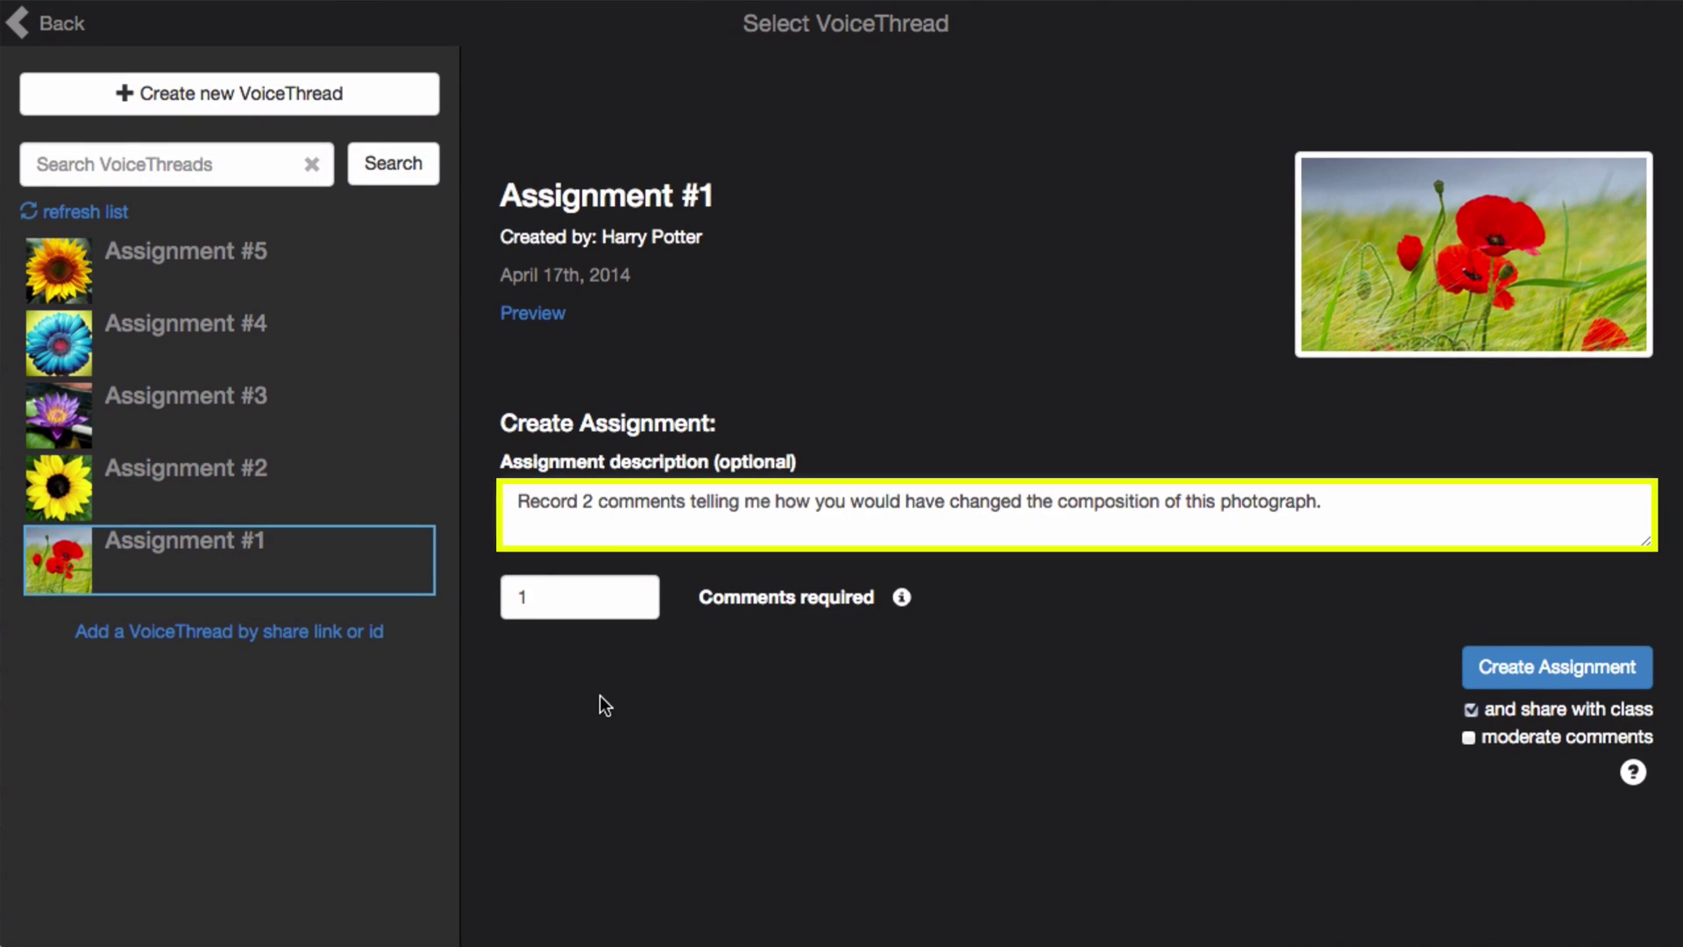
click(634, 593)
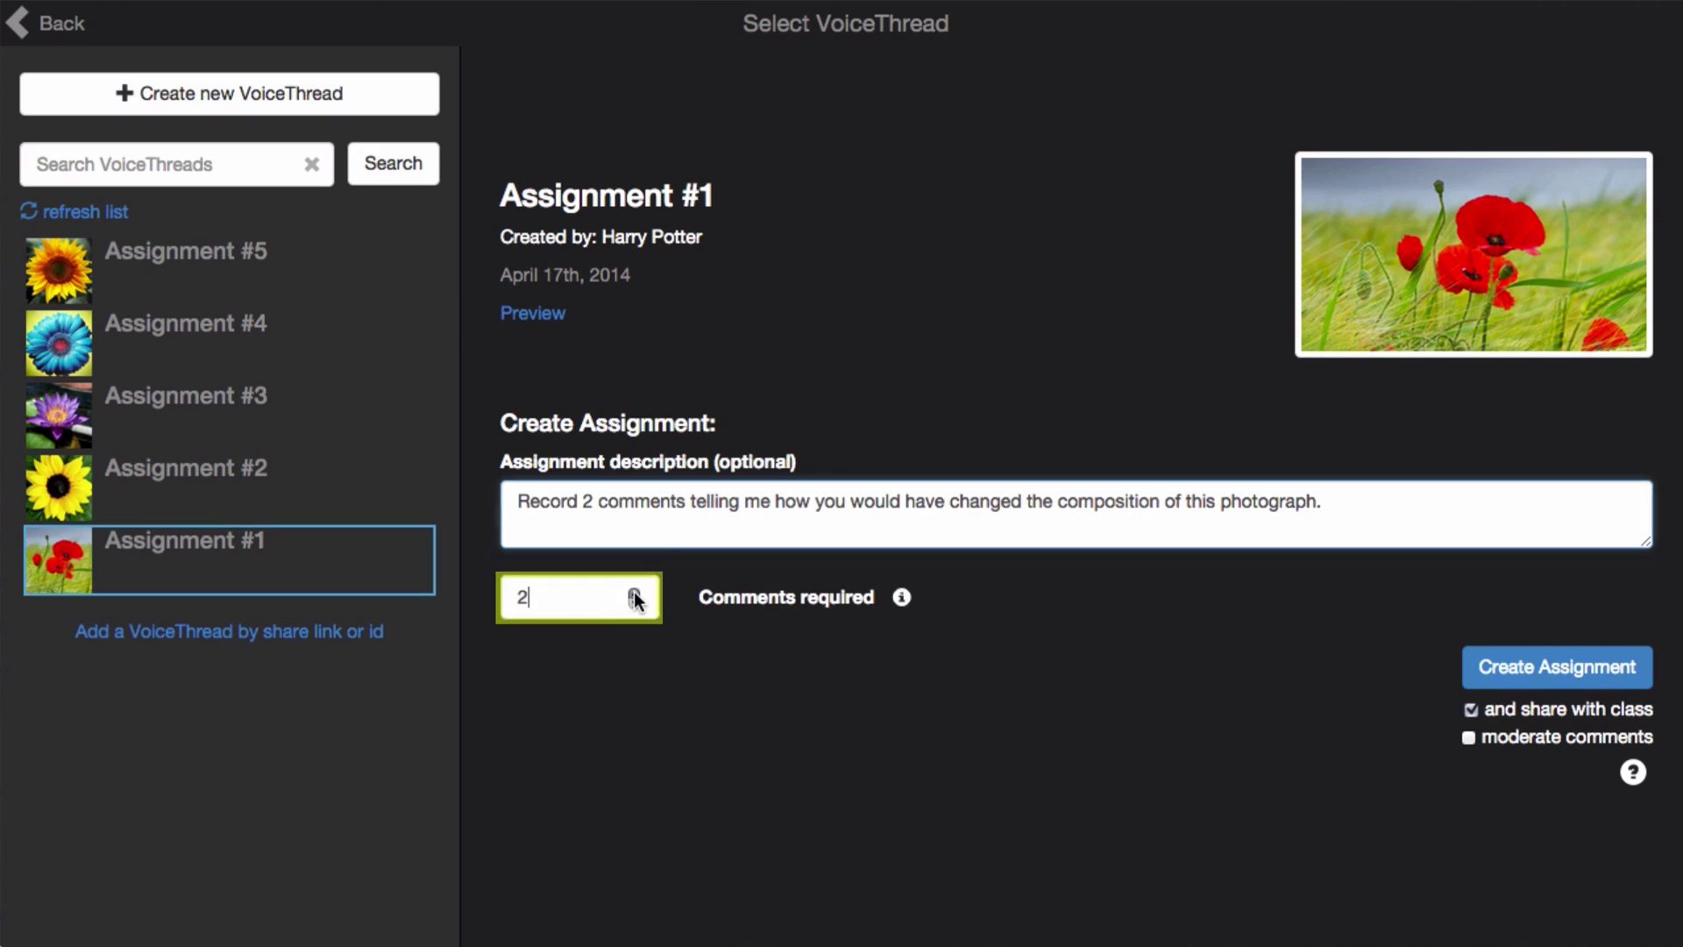
click(649, 666)
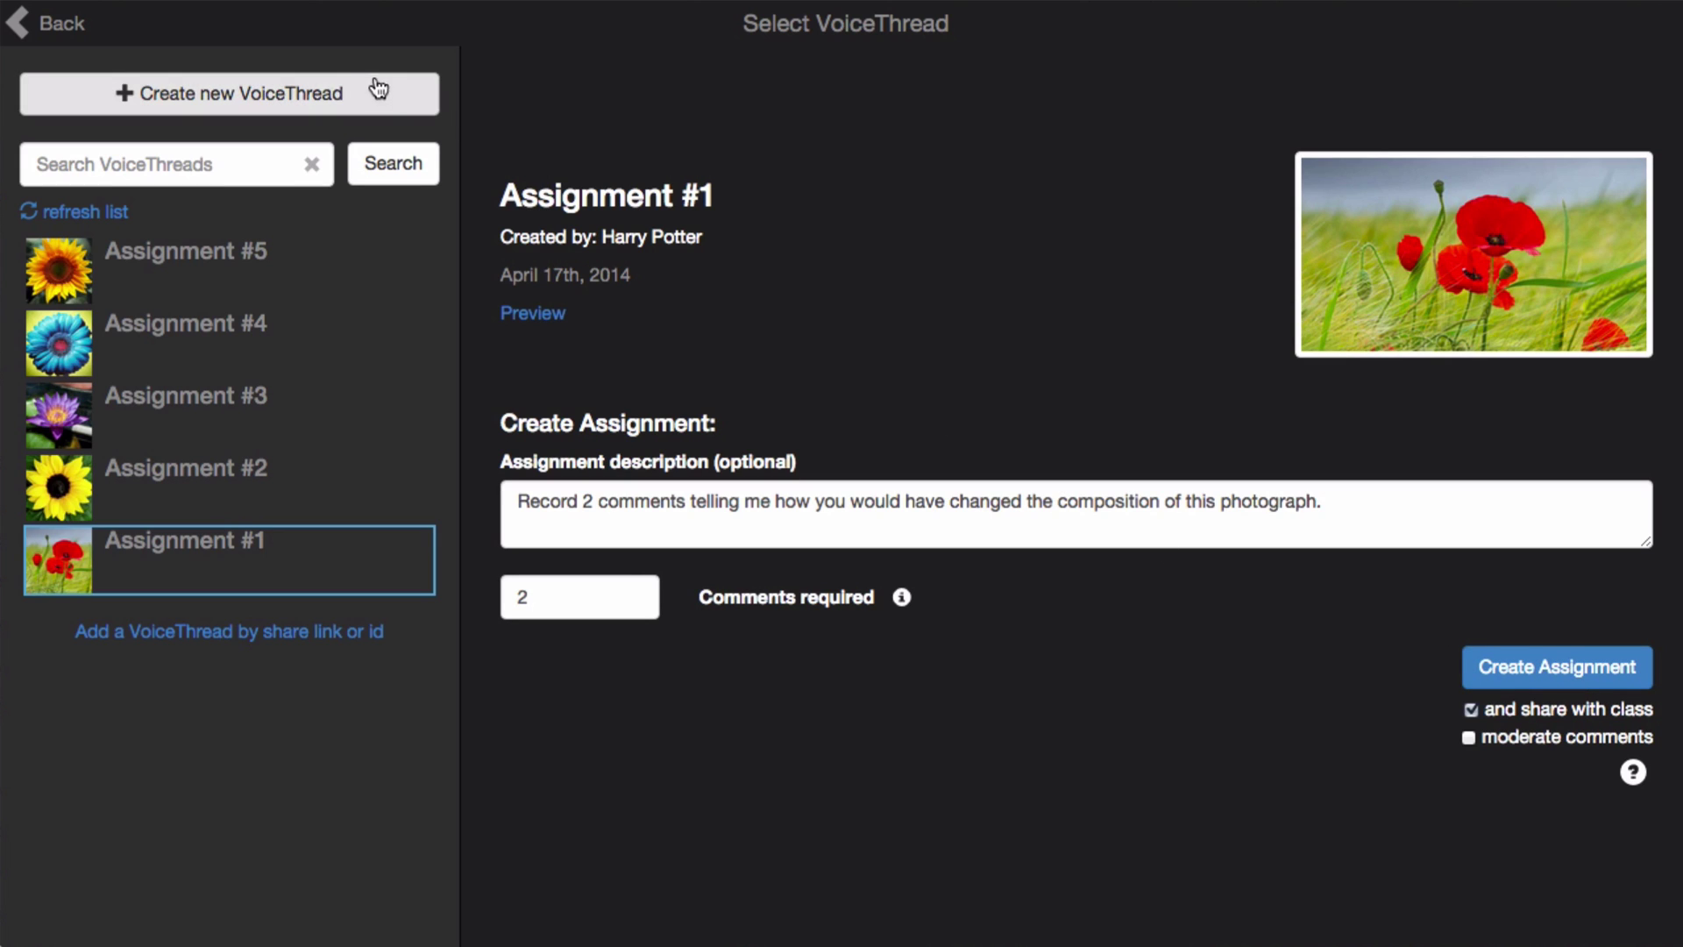
Create and save a VoiceThread titled Assignment #6 with the sunflower image, then preview its comment view
click(294, 98)
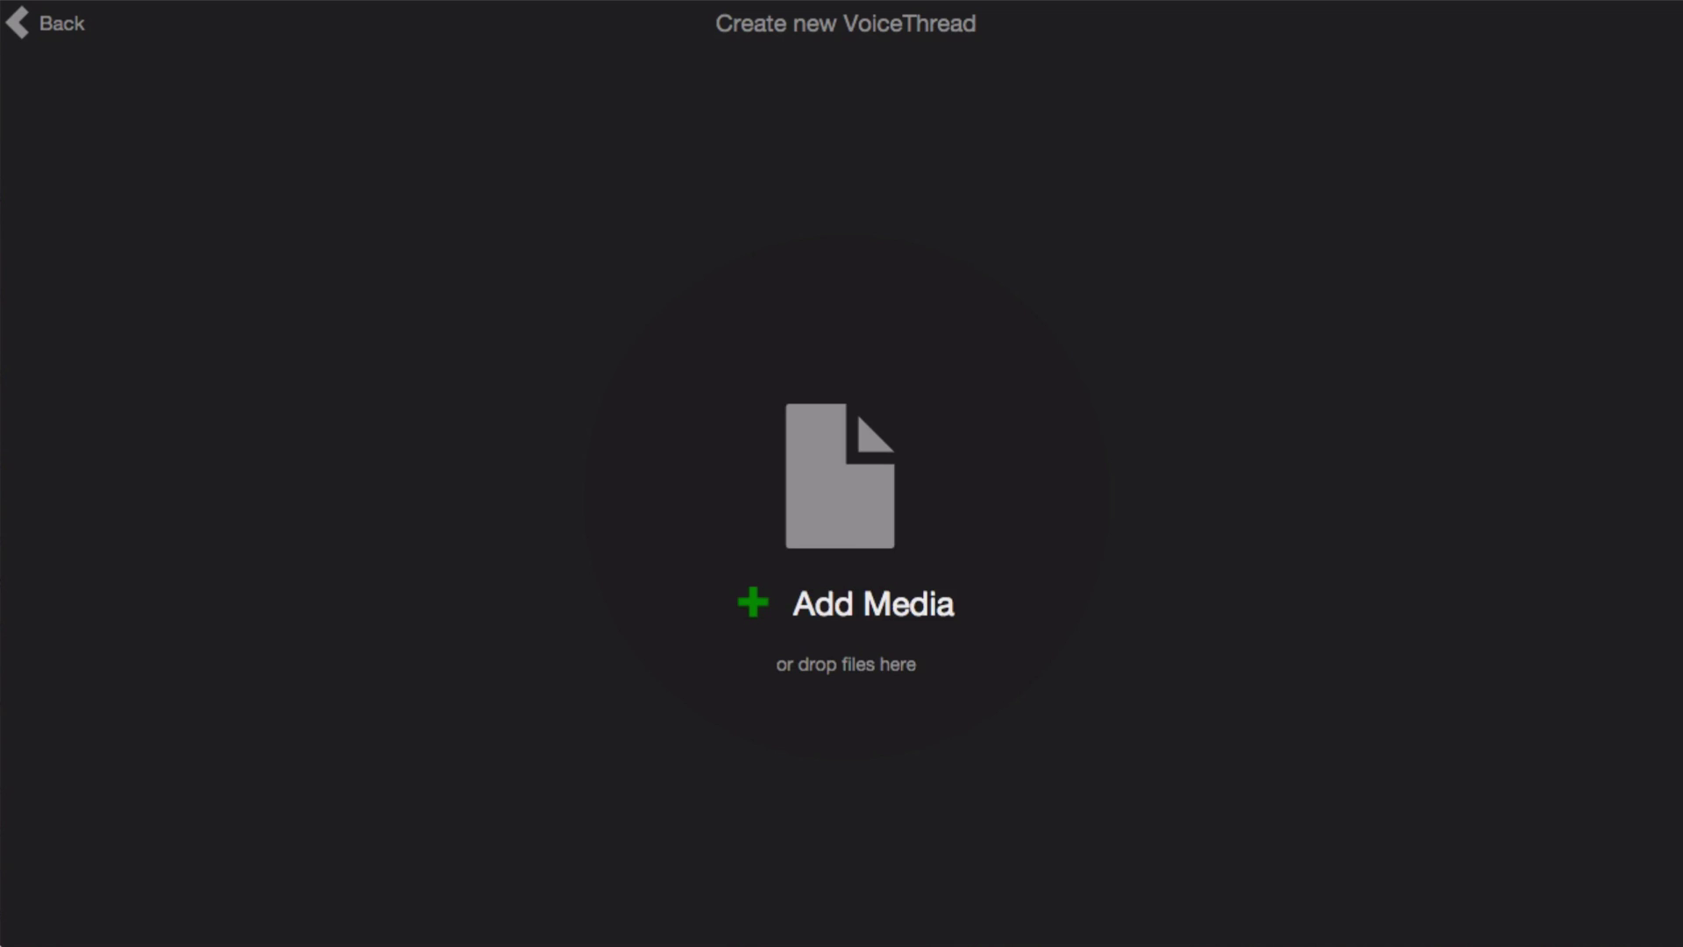
drag(1674, 455, 1007, 464)
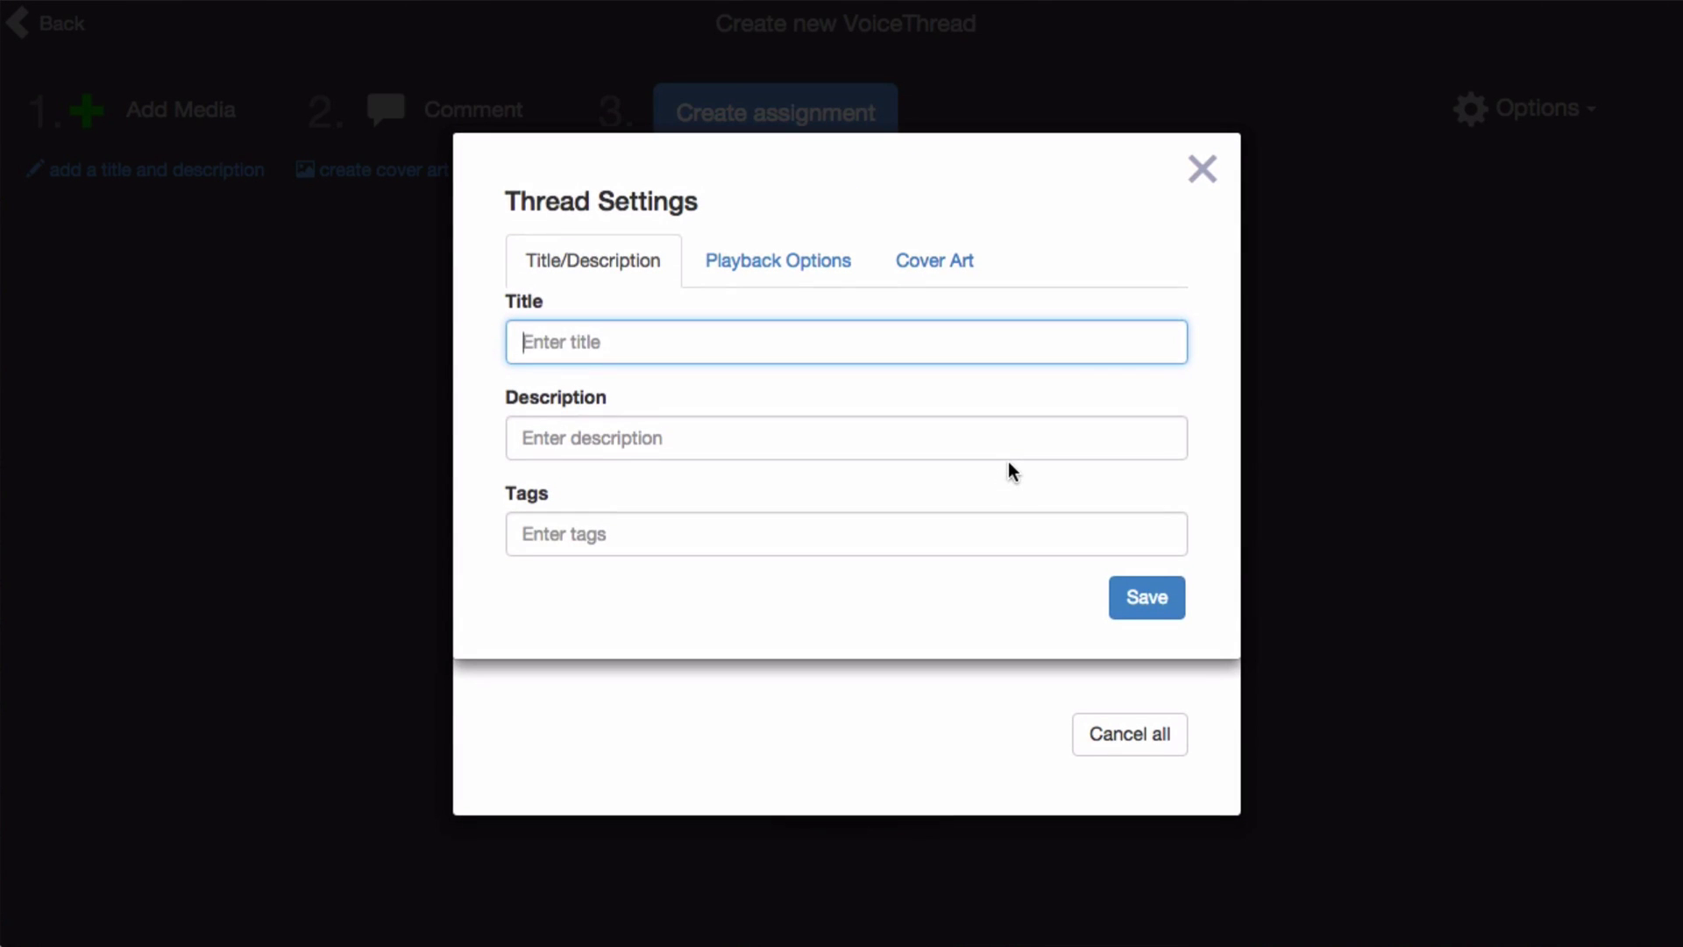
text(Assignment #6)
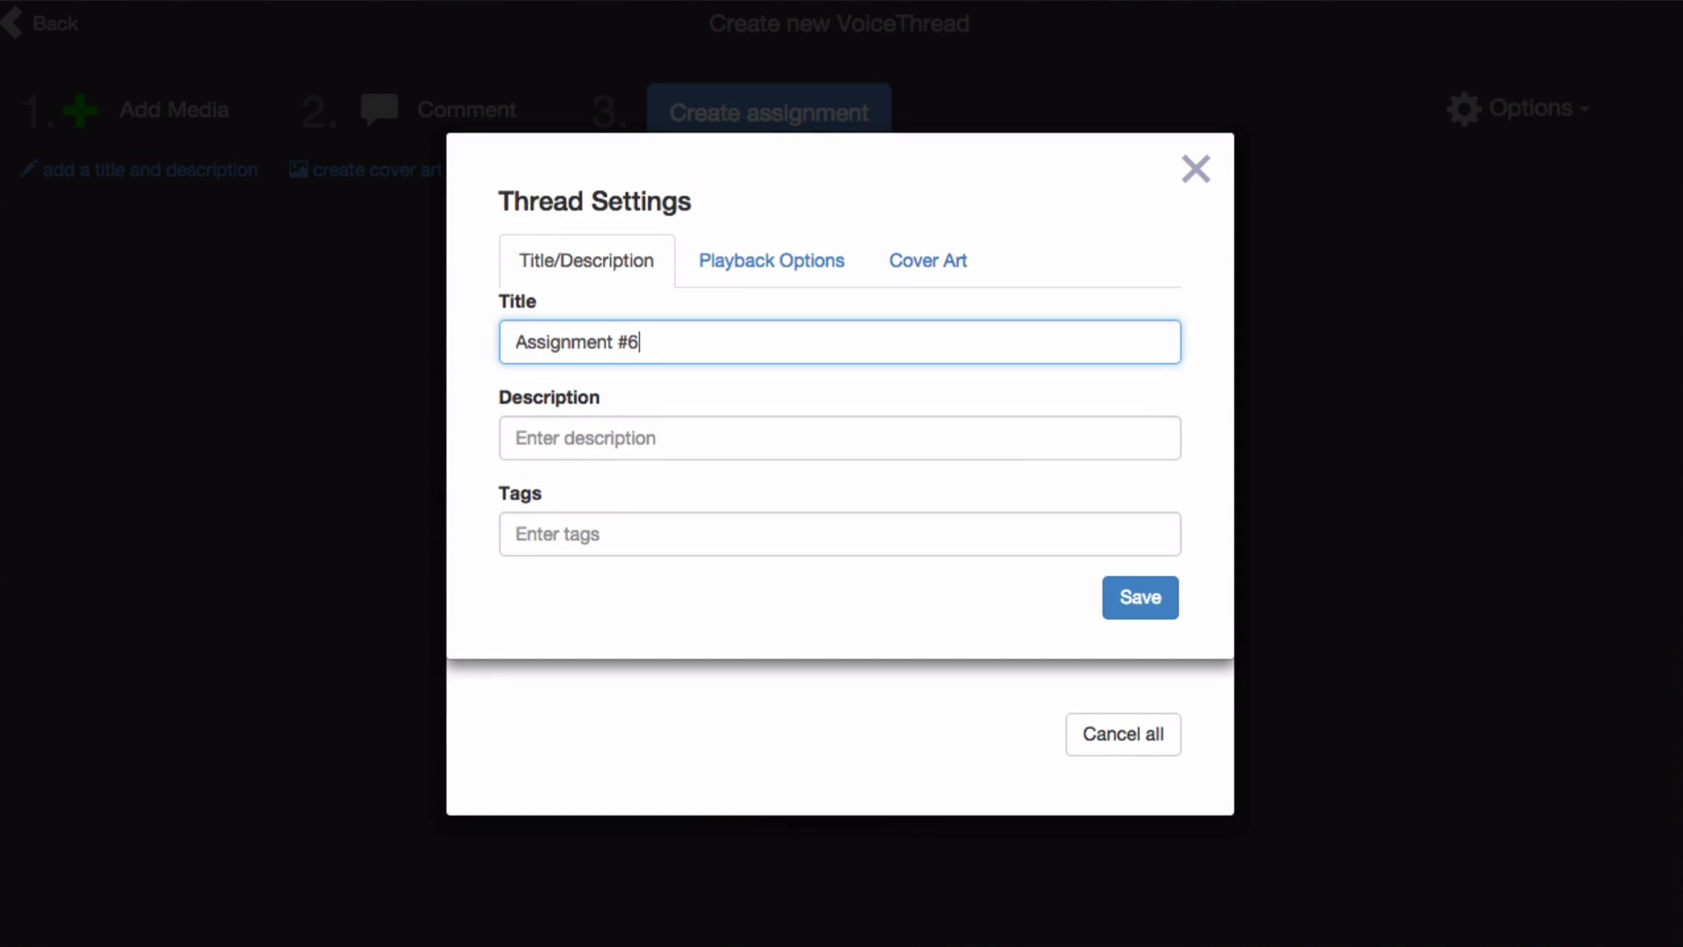
click(1142, 595)
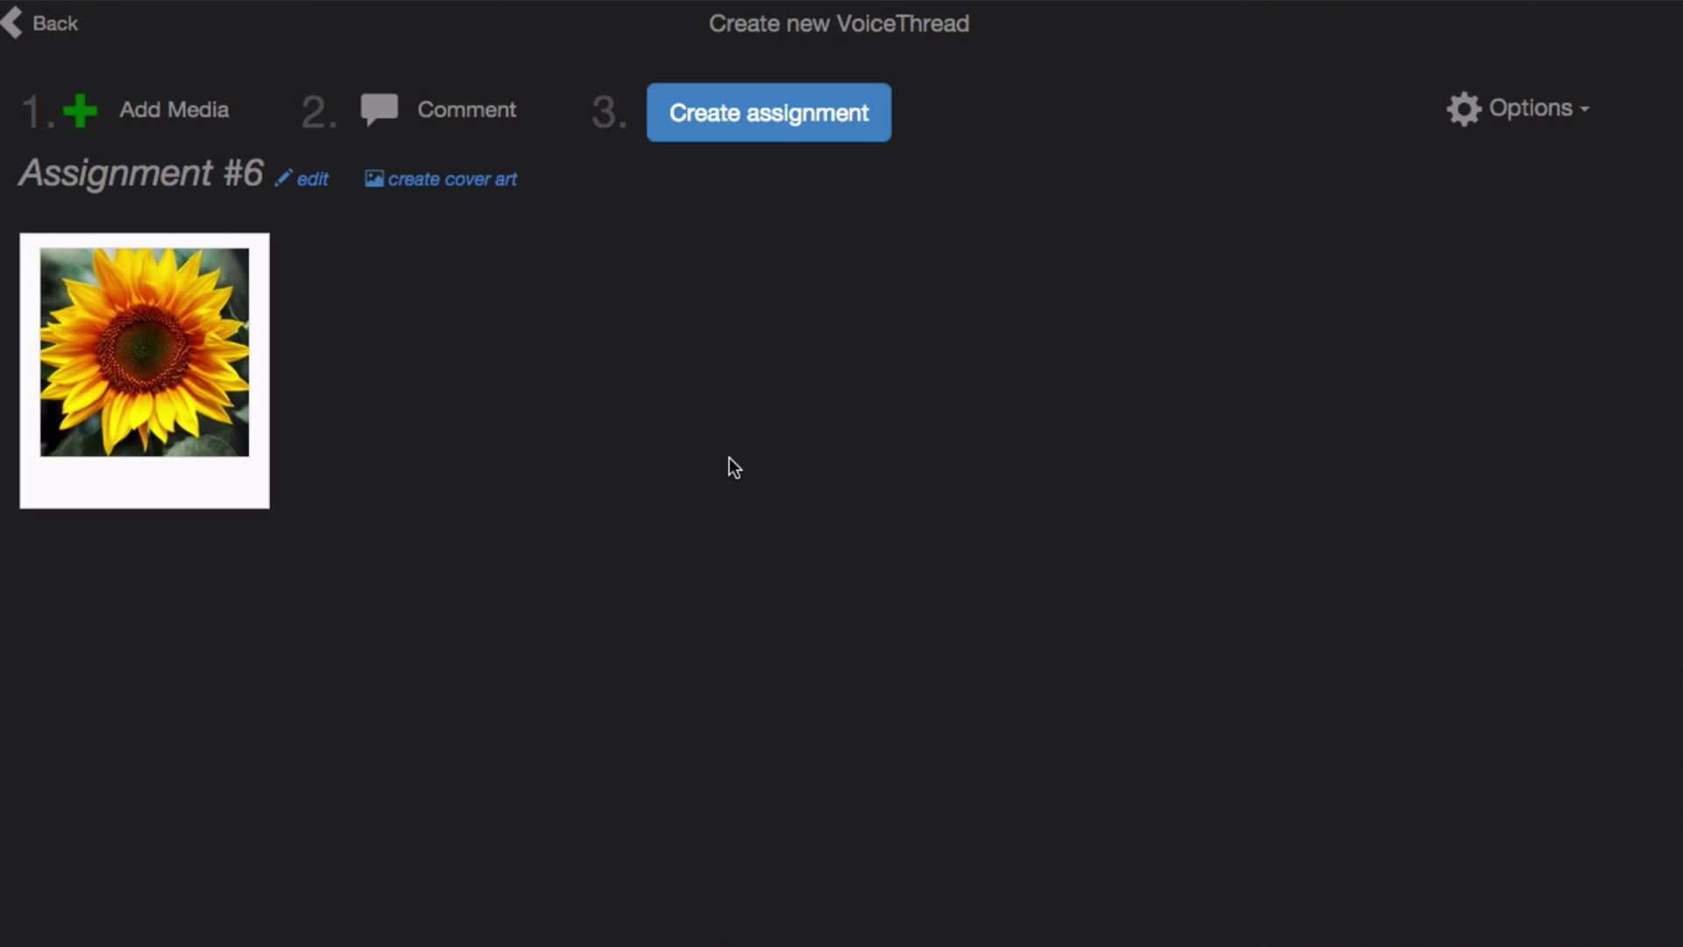
click(453, 120)
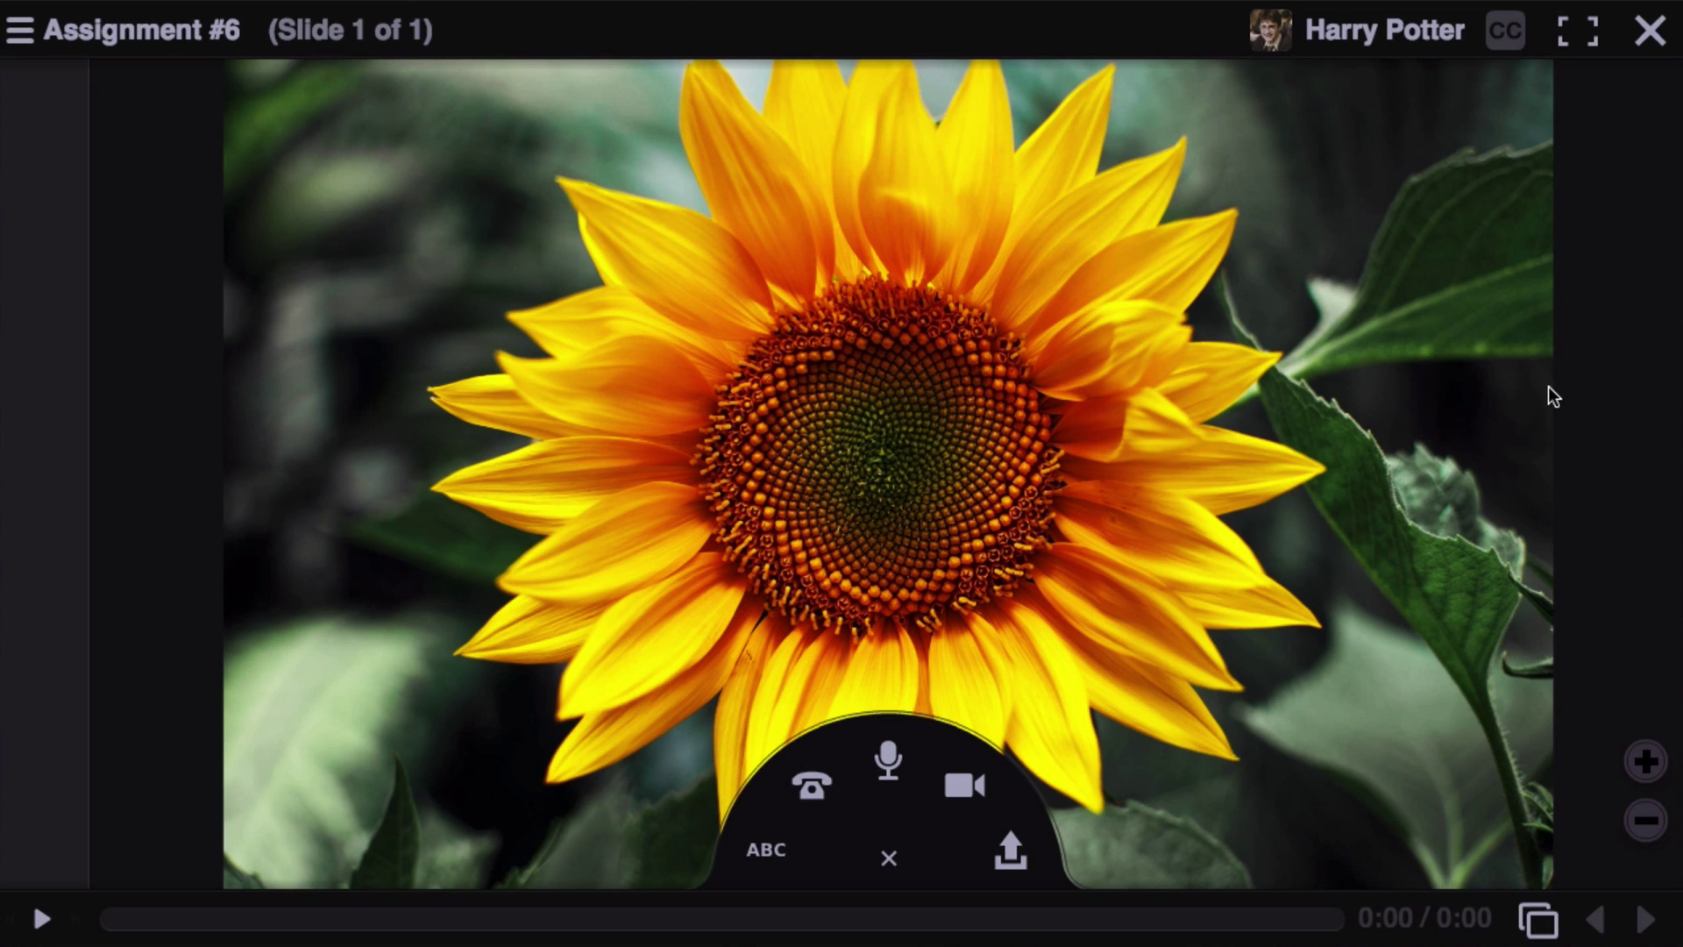
click(1649, 29)
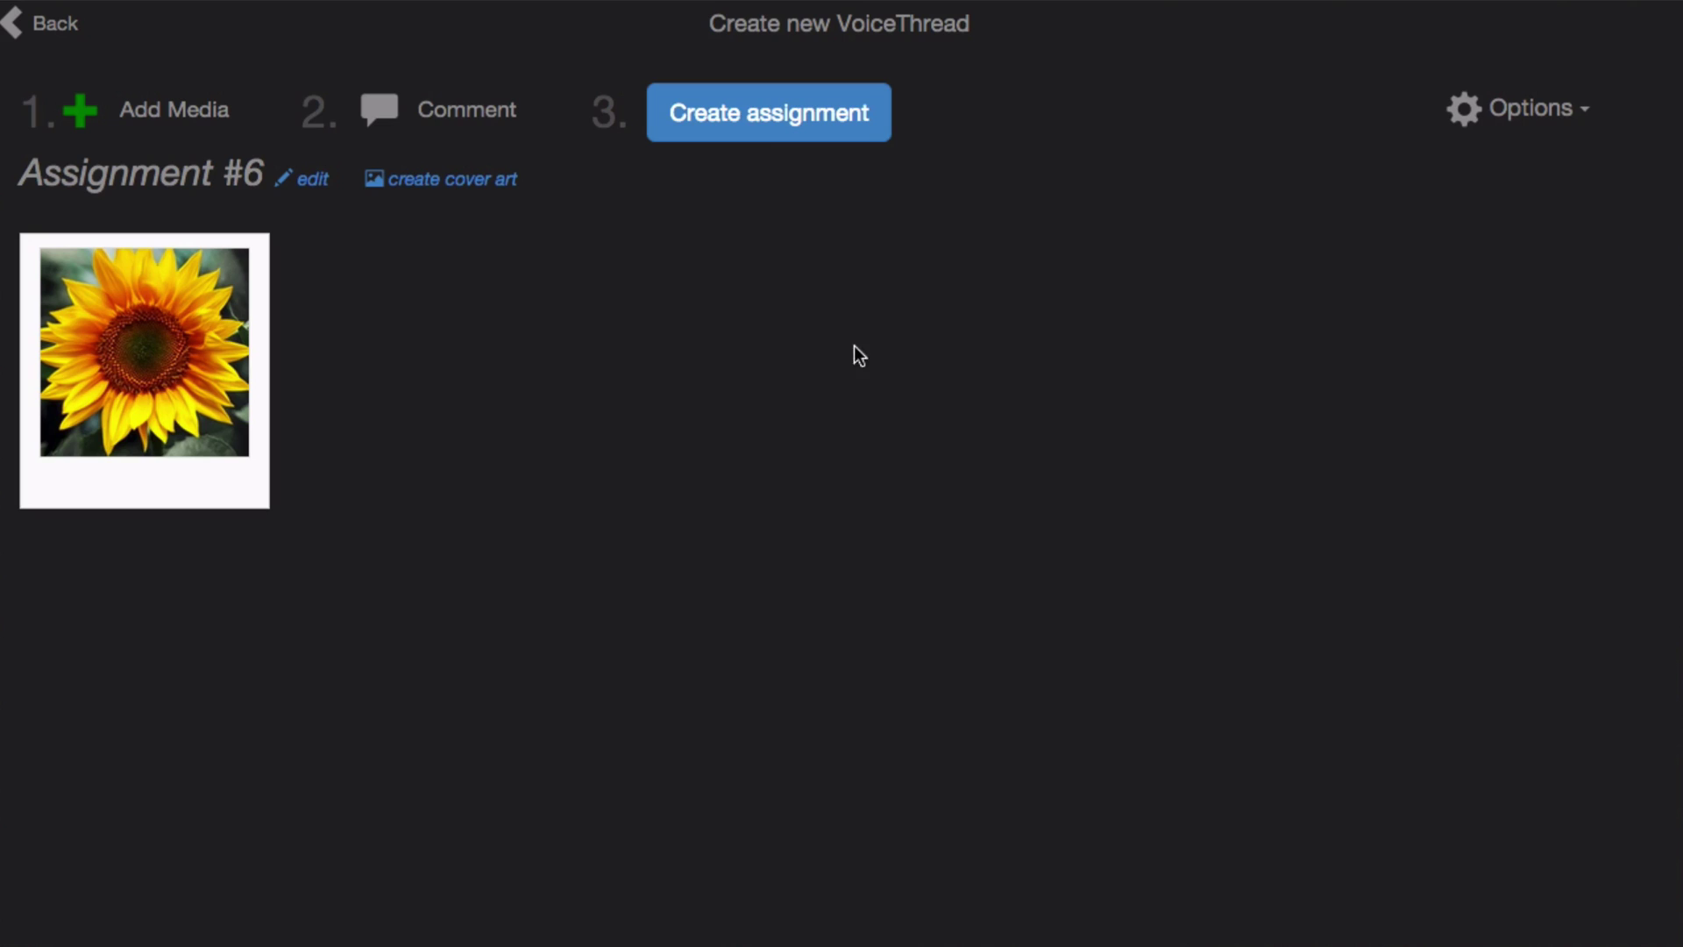
Create the Assignment #6 assignment with the pasted composition description and 3 required comments
click(733, 133)
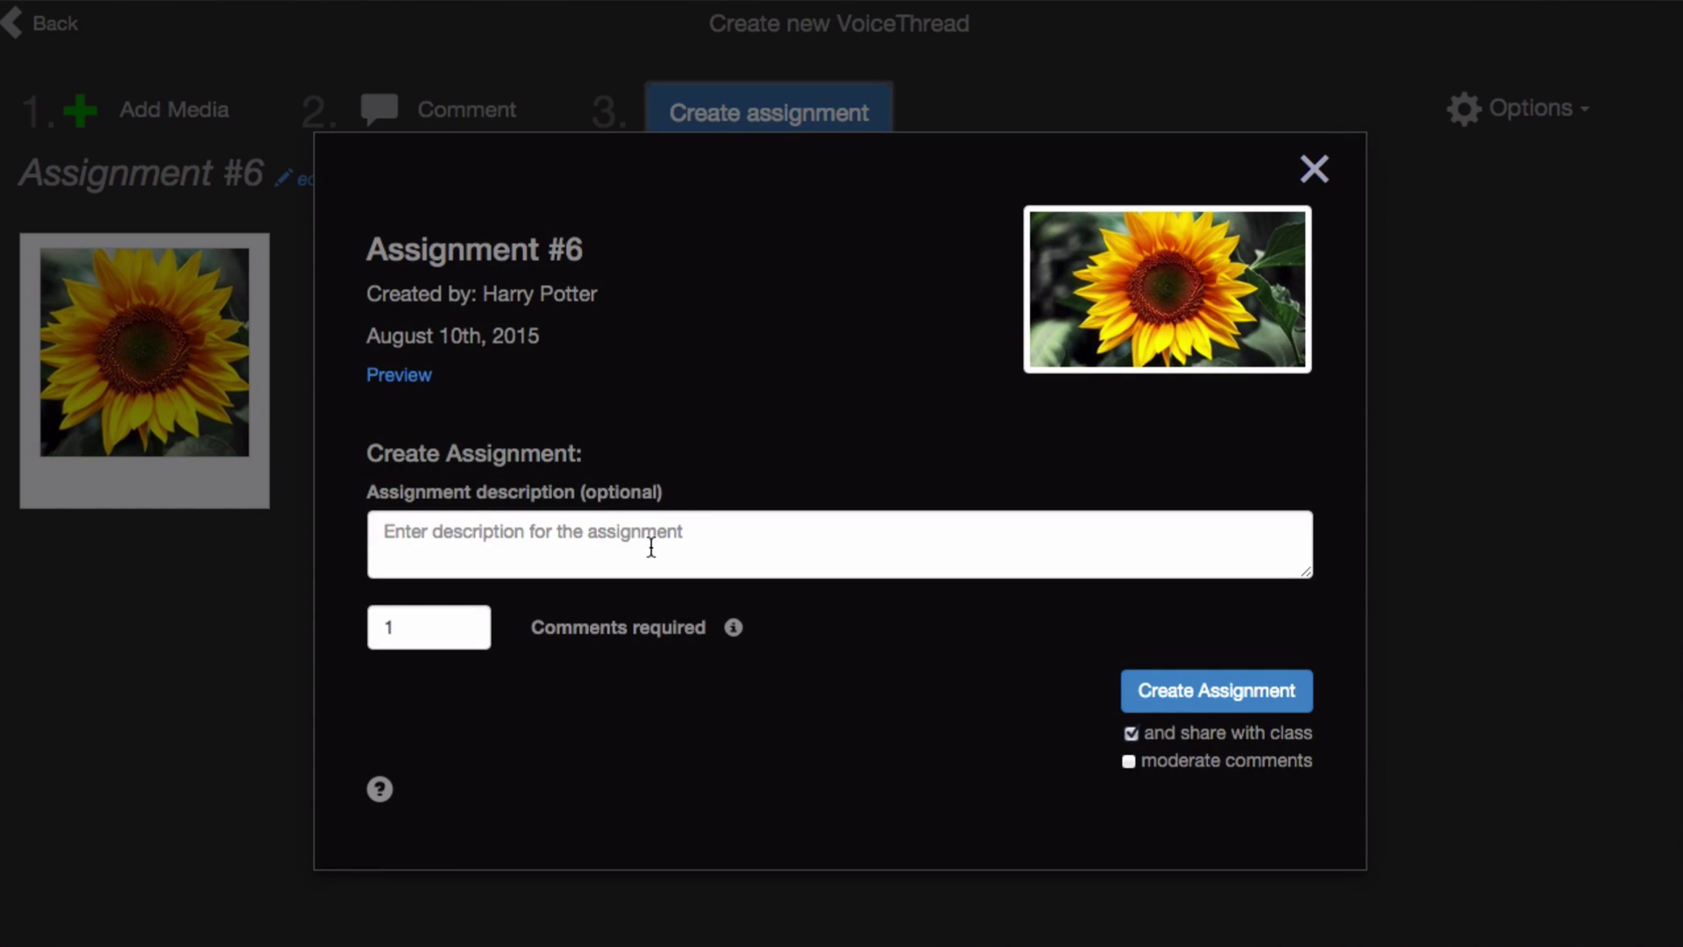
click(652, 547)
text(Record 2 comments telling me how you would have changed the composition of this photograph.)
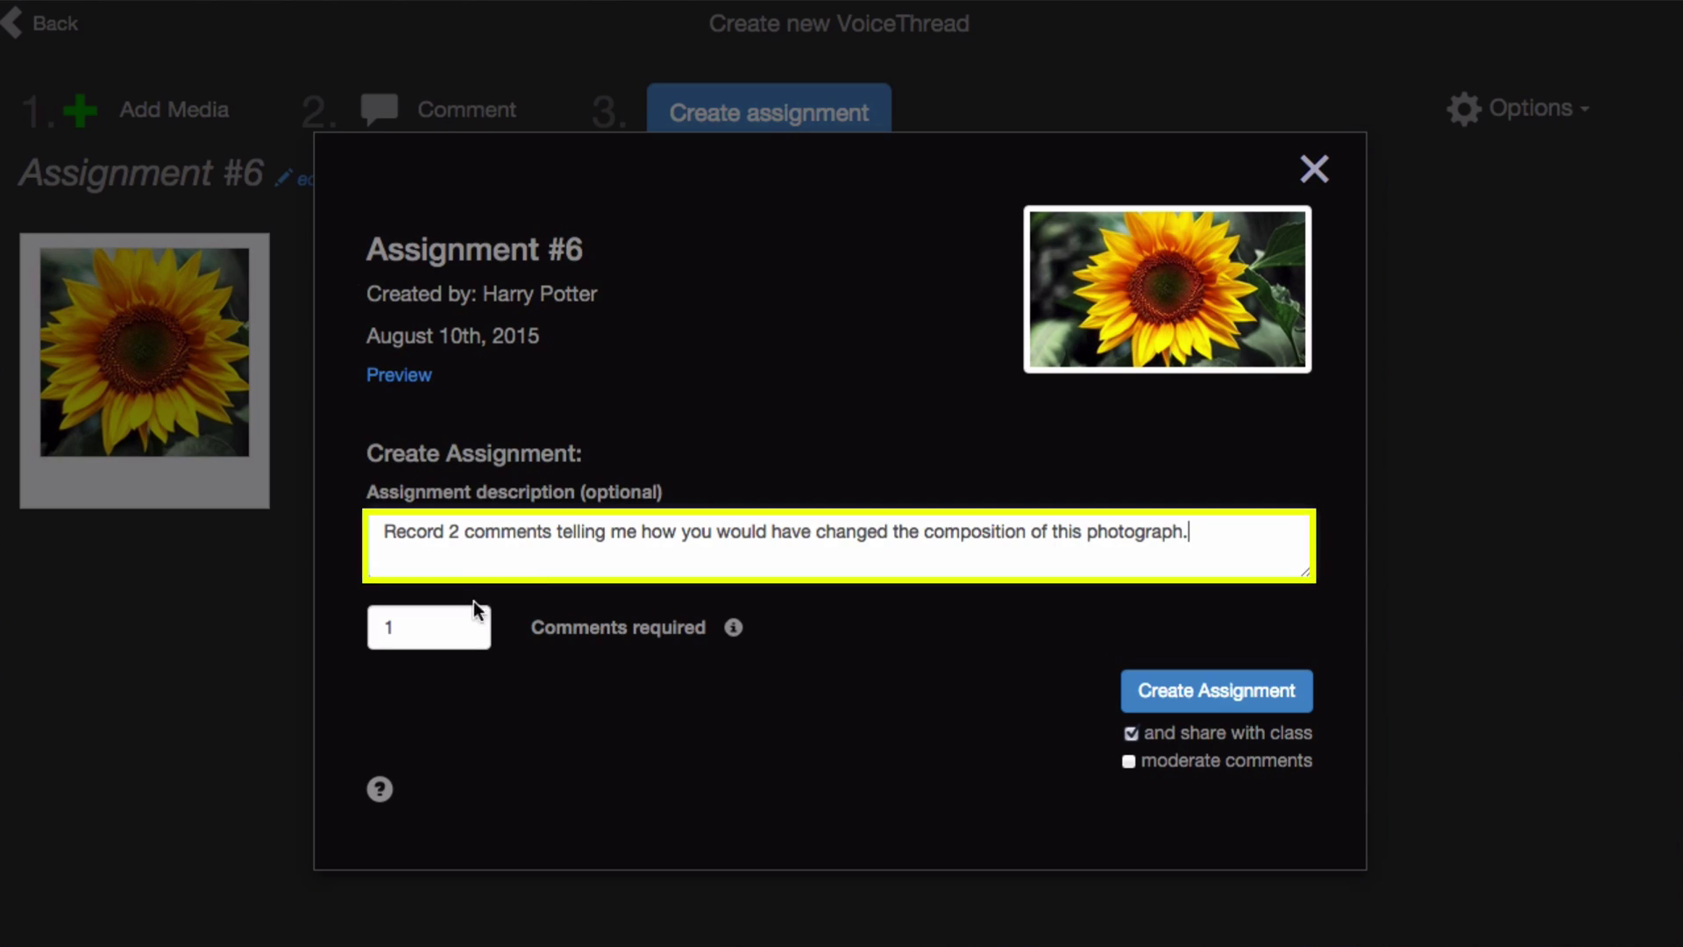
click(465, 623)
click(465, 623)
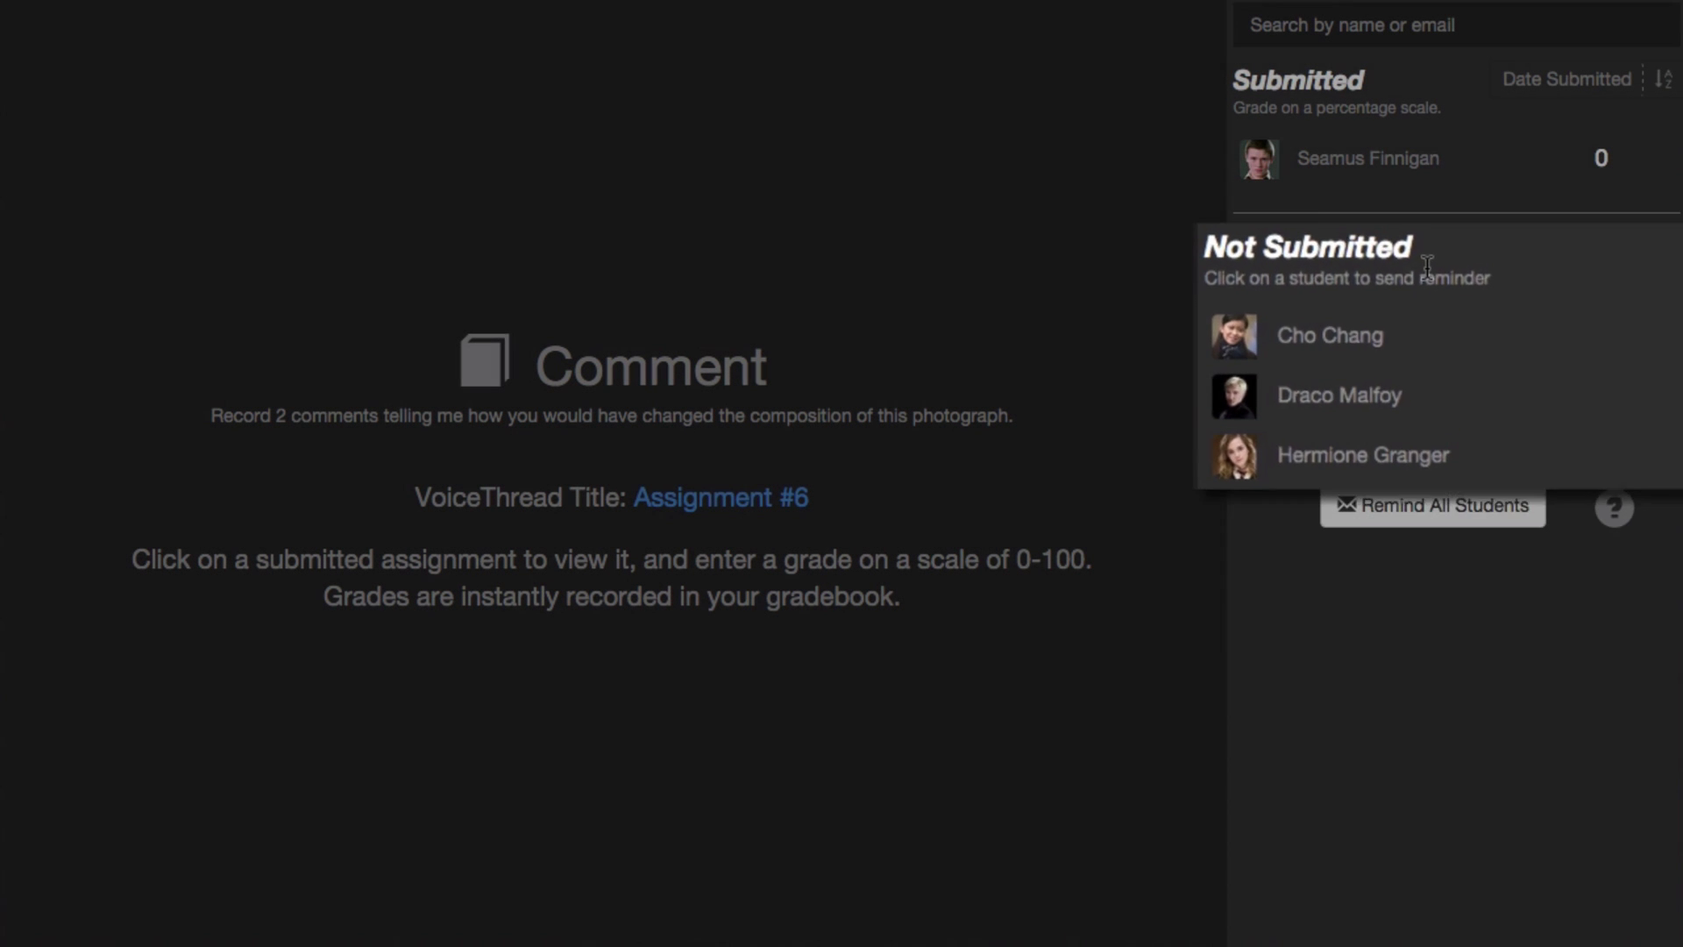
mouse_move(1394, 355)
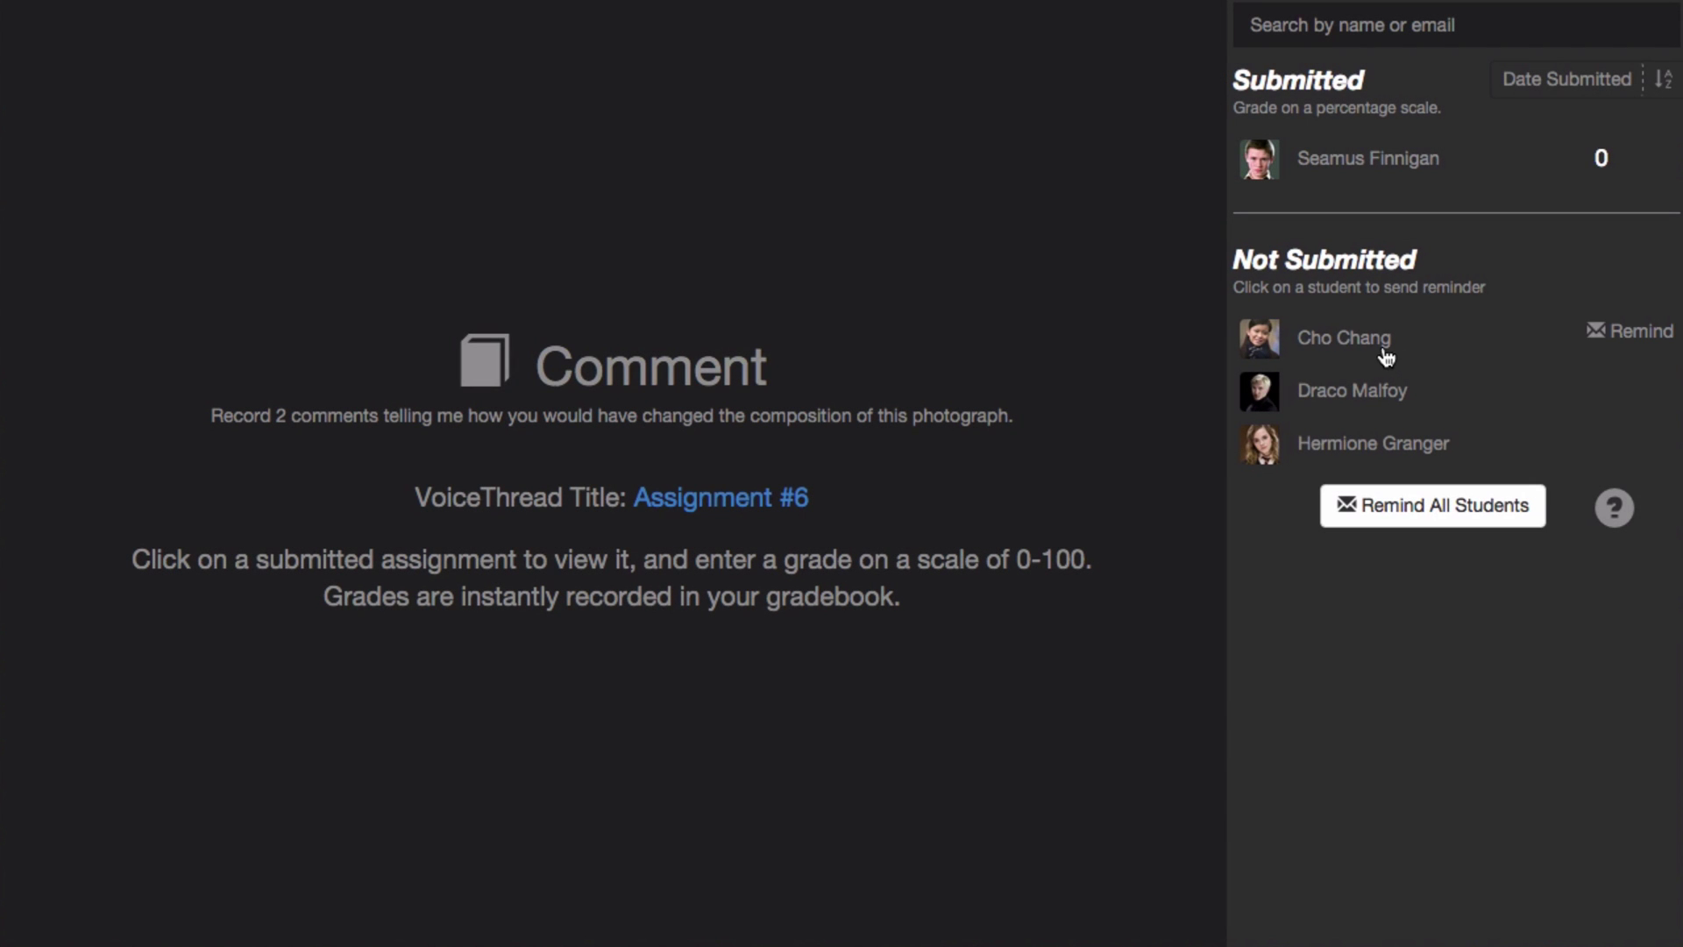
click(1645, 337)
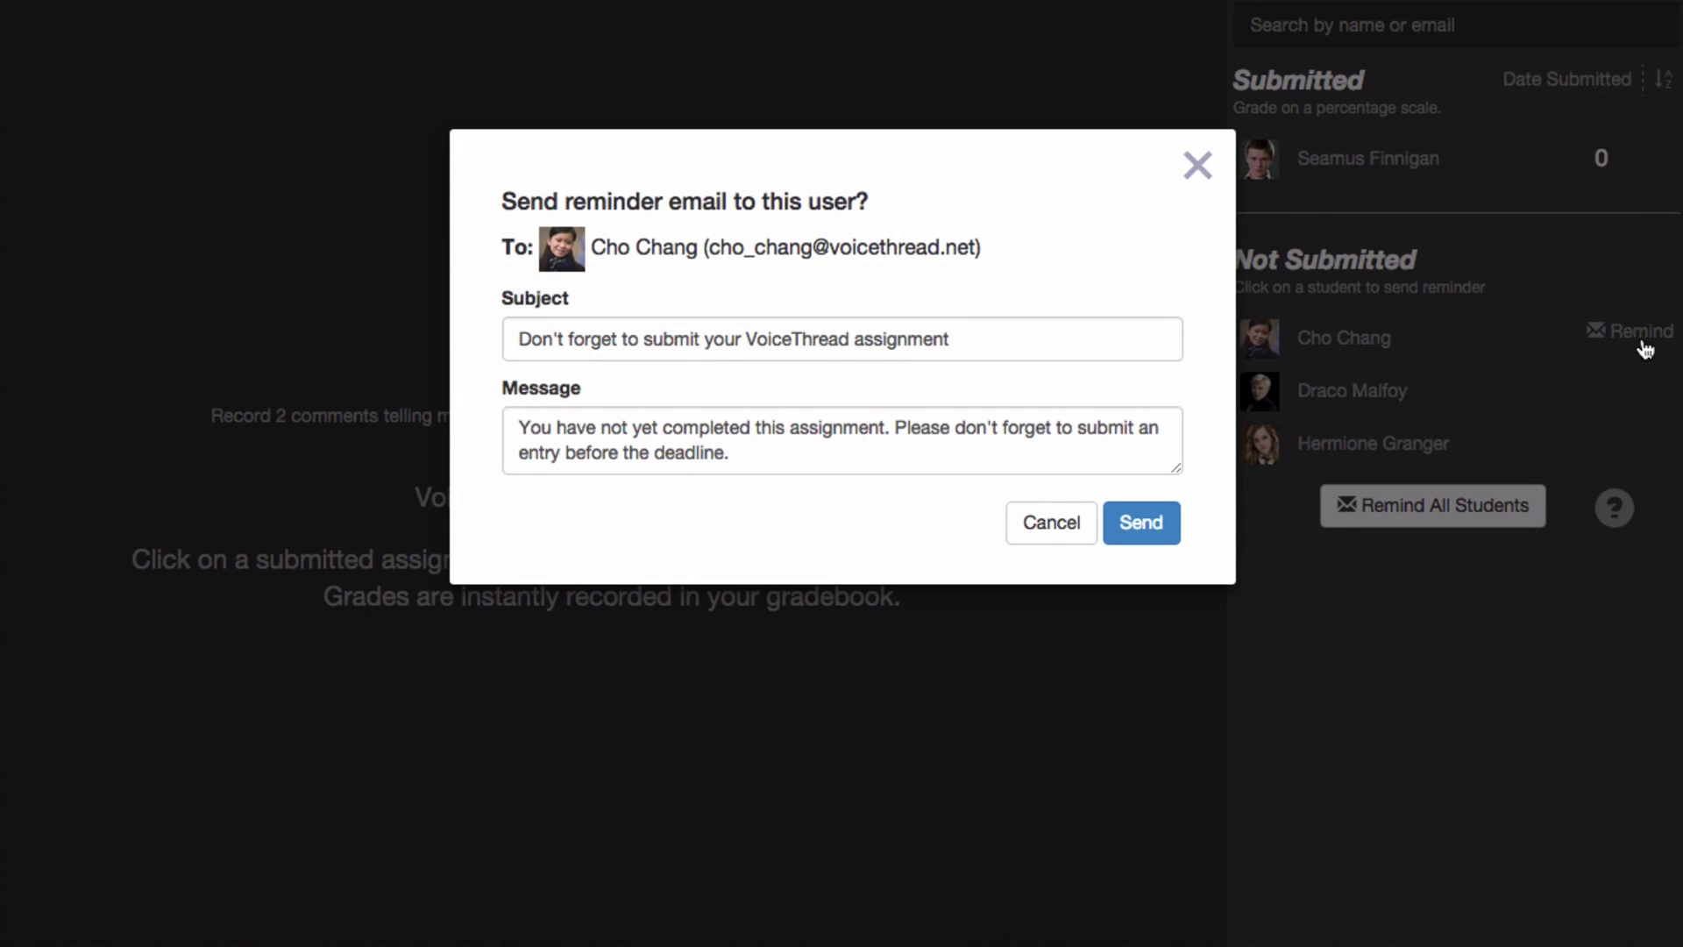
click(1197, 166)
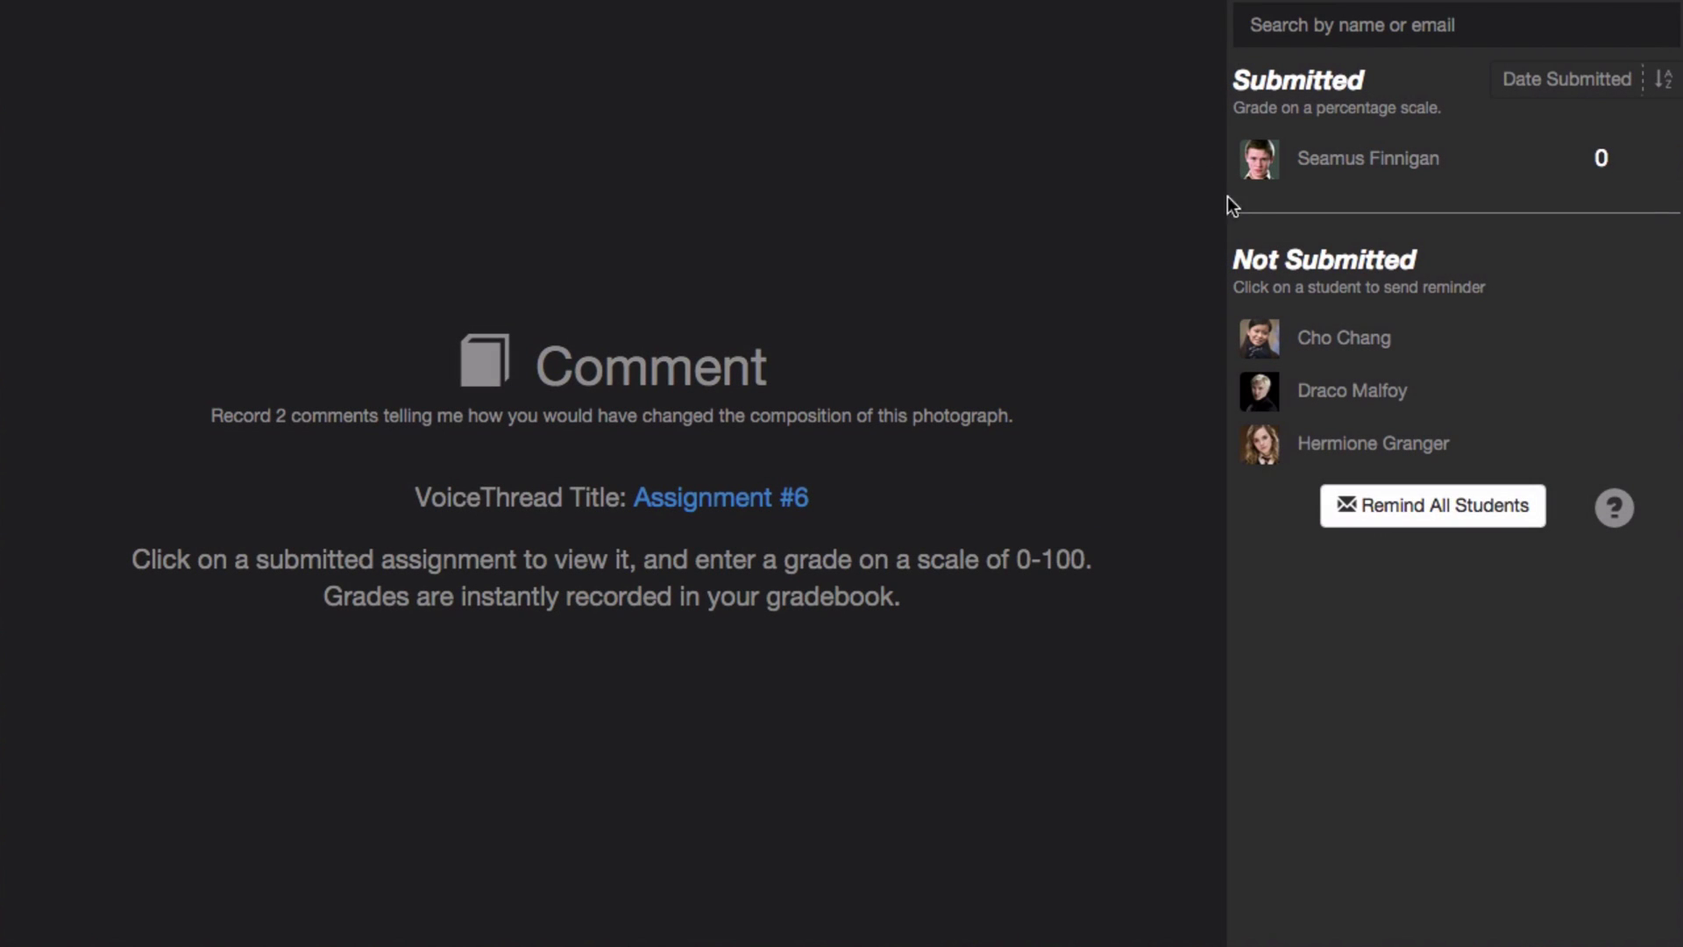
Play the submitted student's two comments, then give the submission a grade of 90
click(1348, 169)
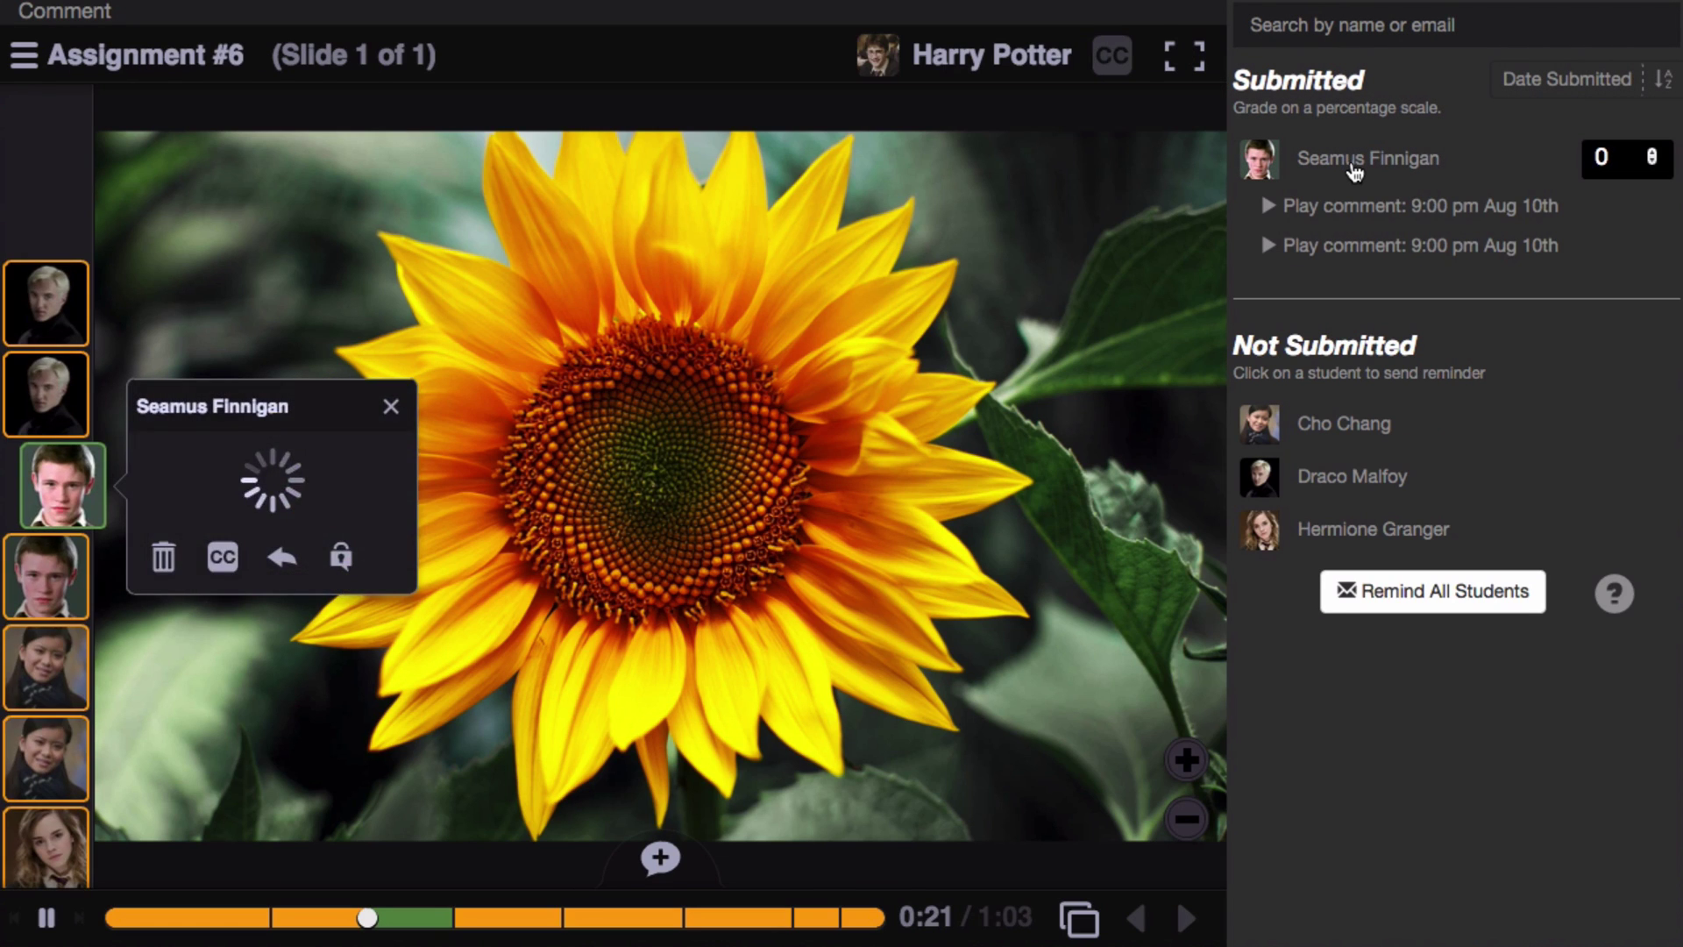
click(1338, 255)
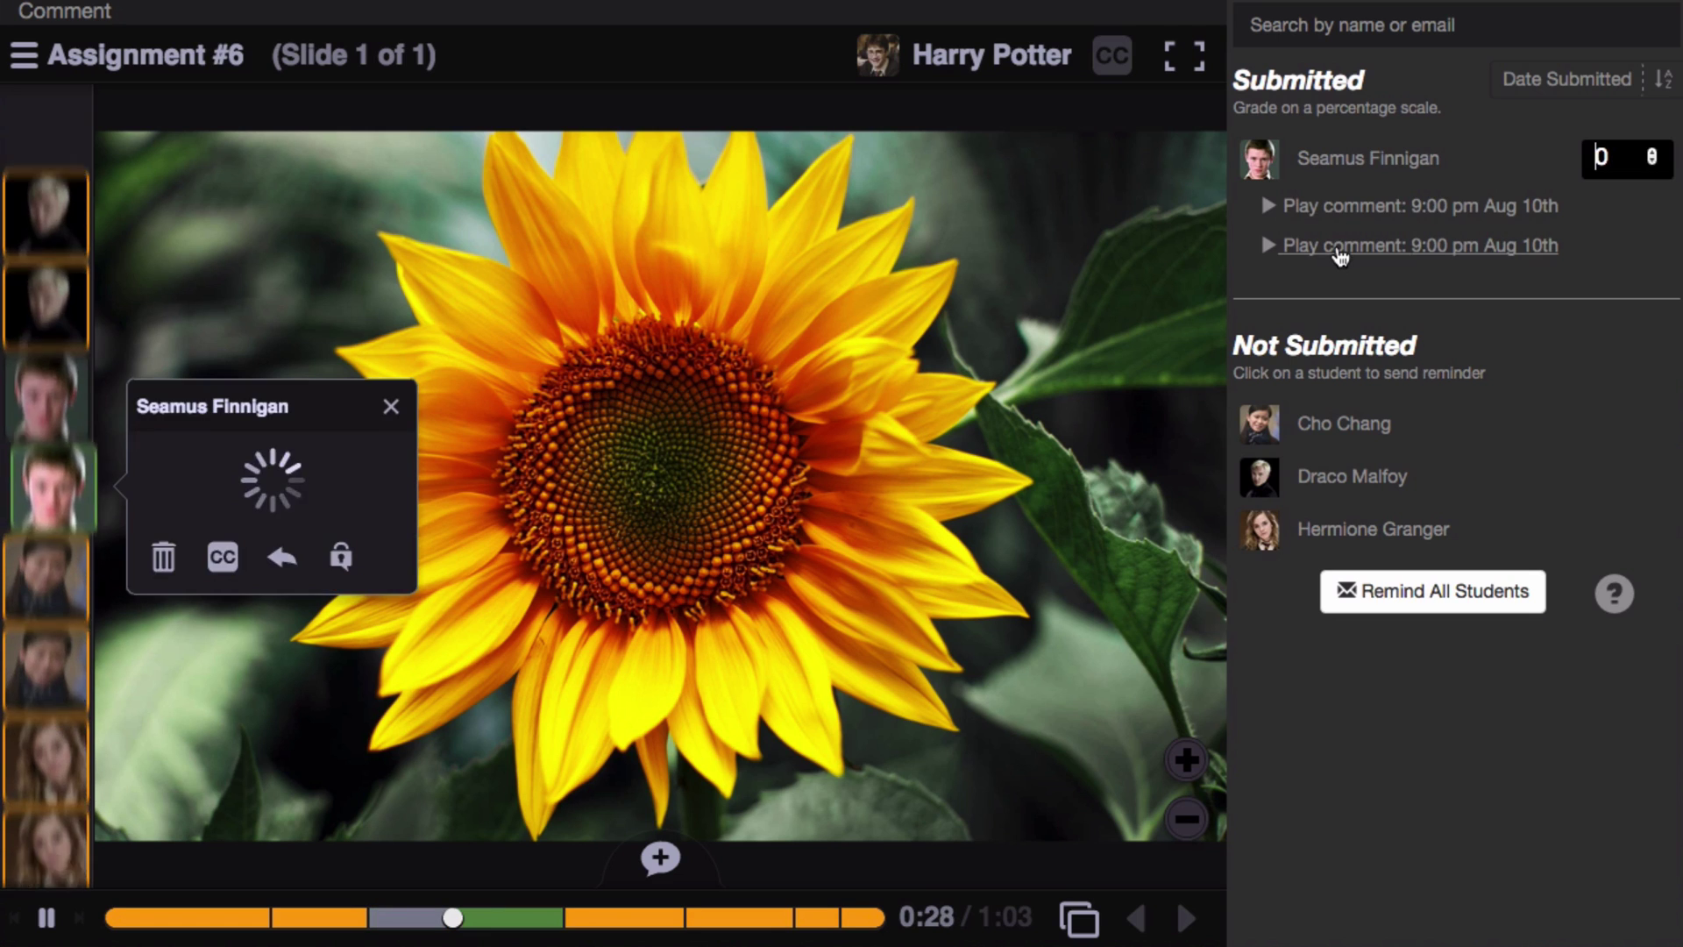
click(1345, 216)
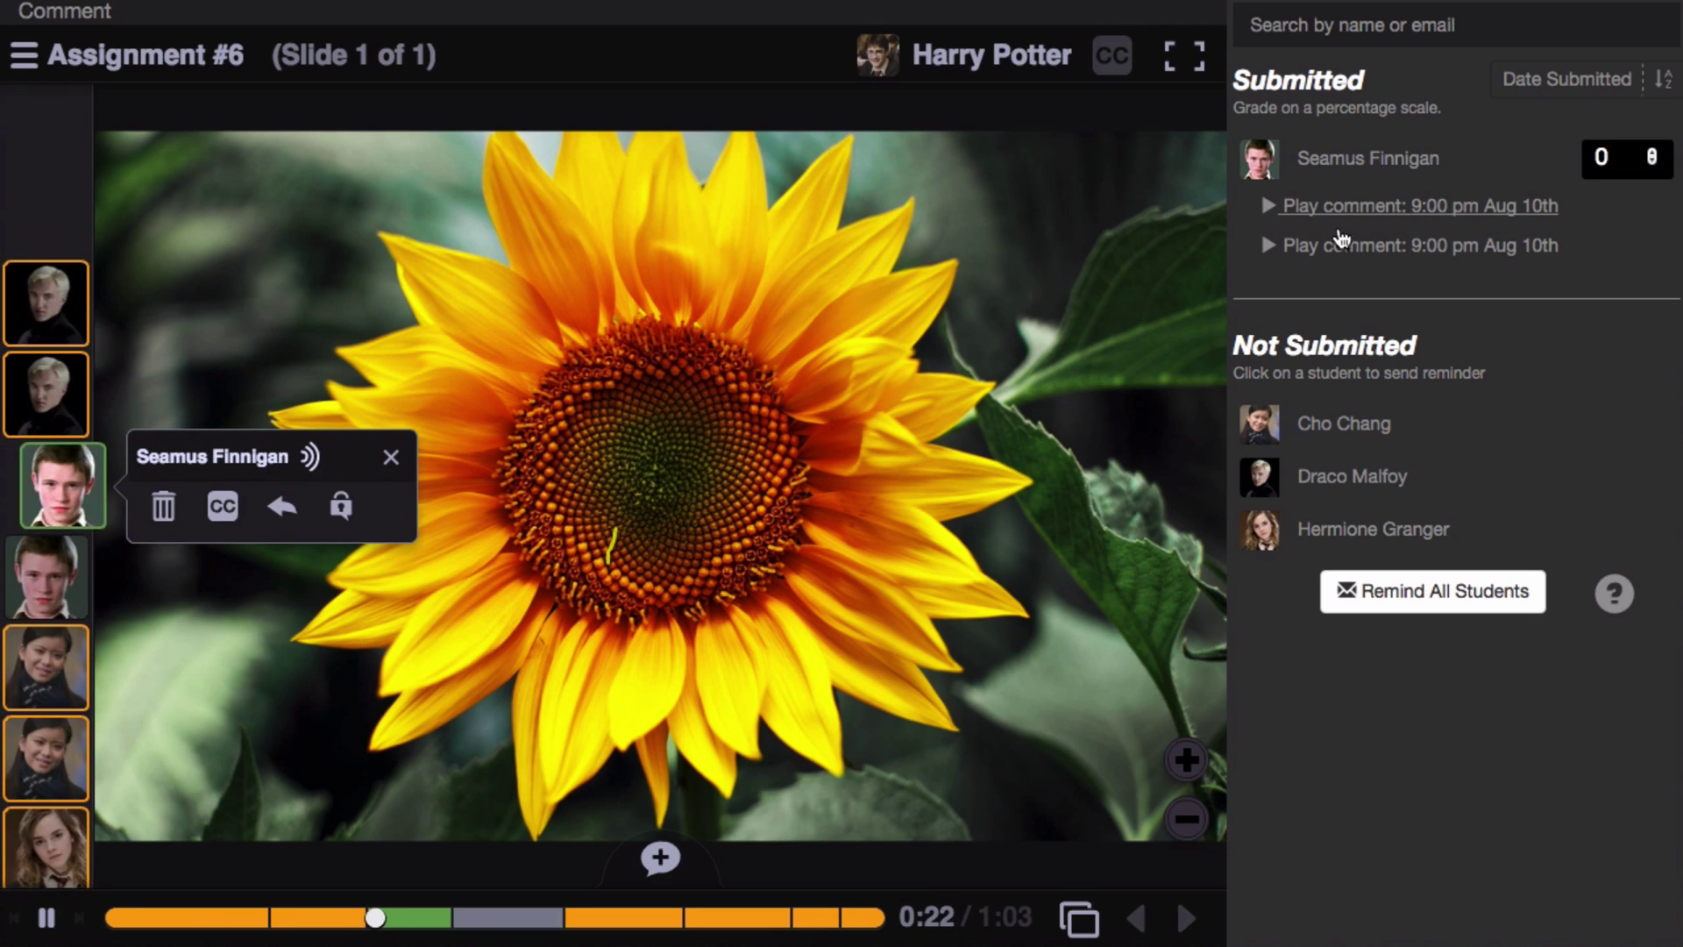
click(1333, 260)
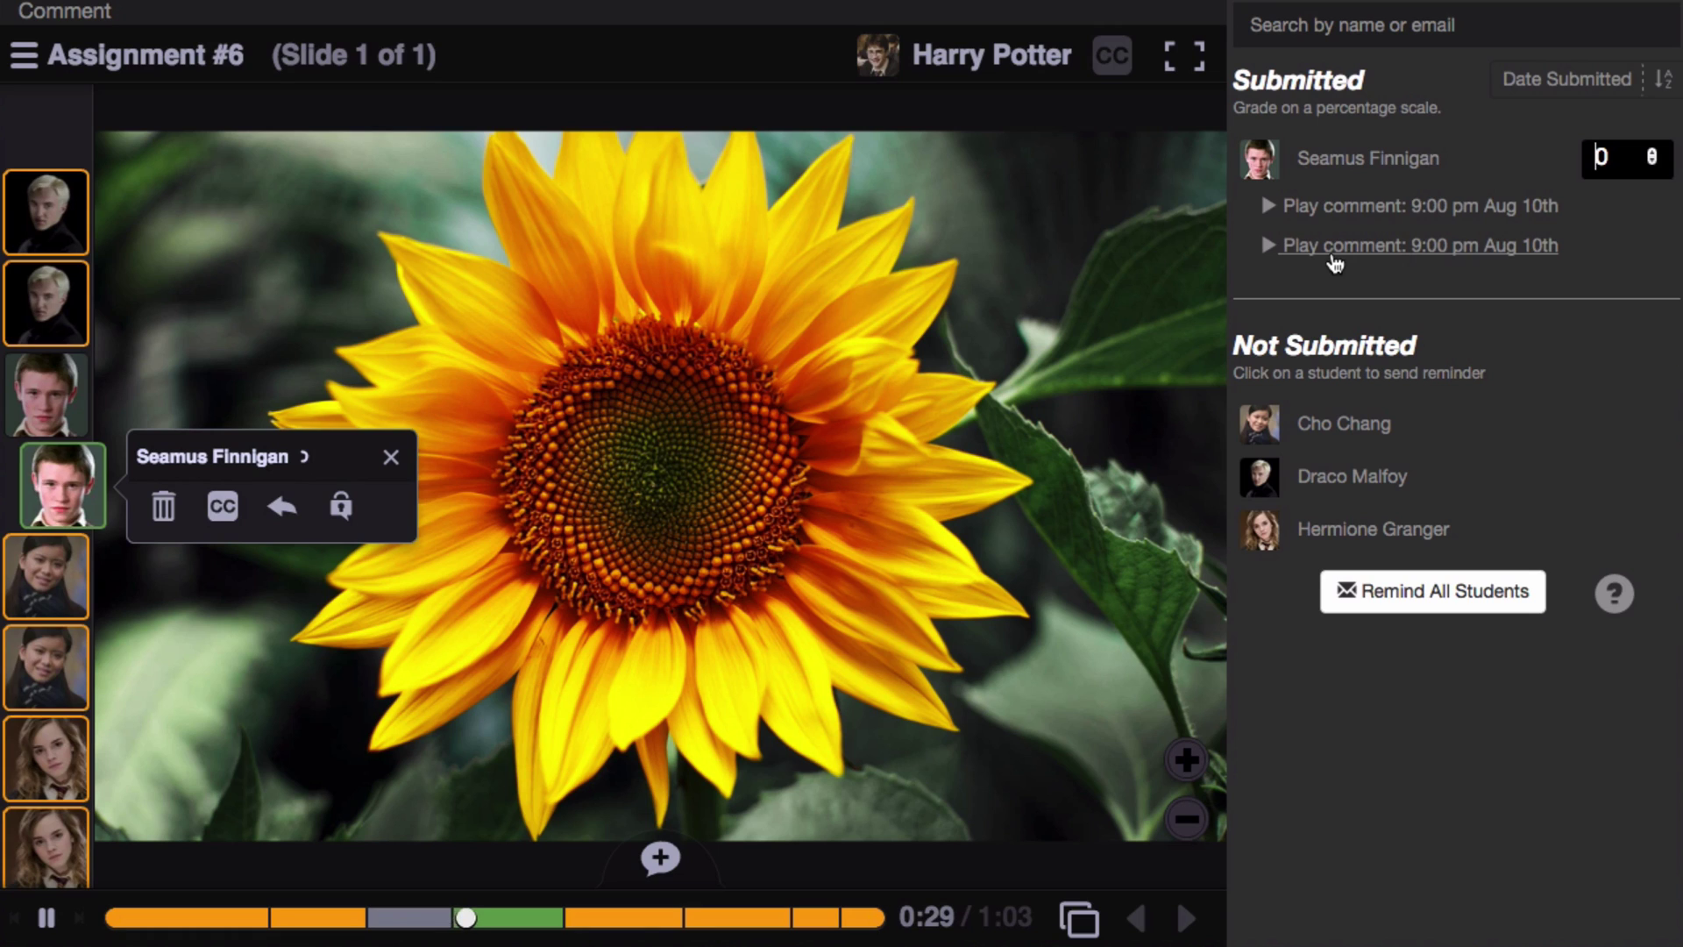
click(386, 453)
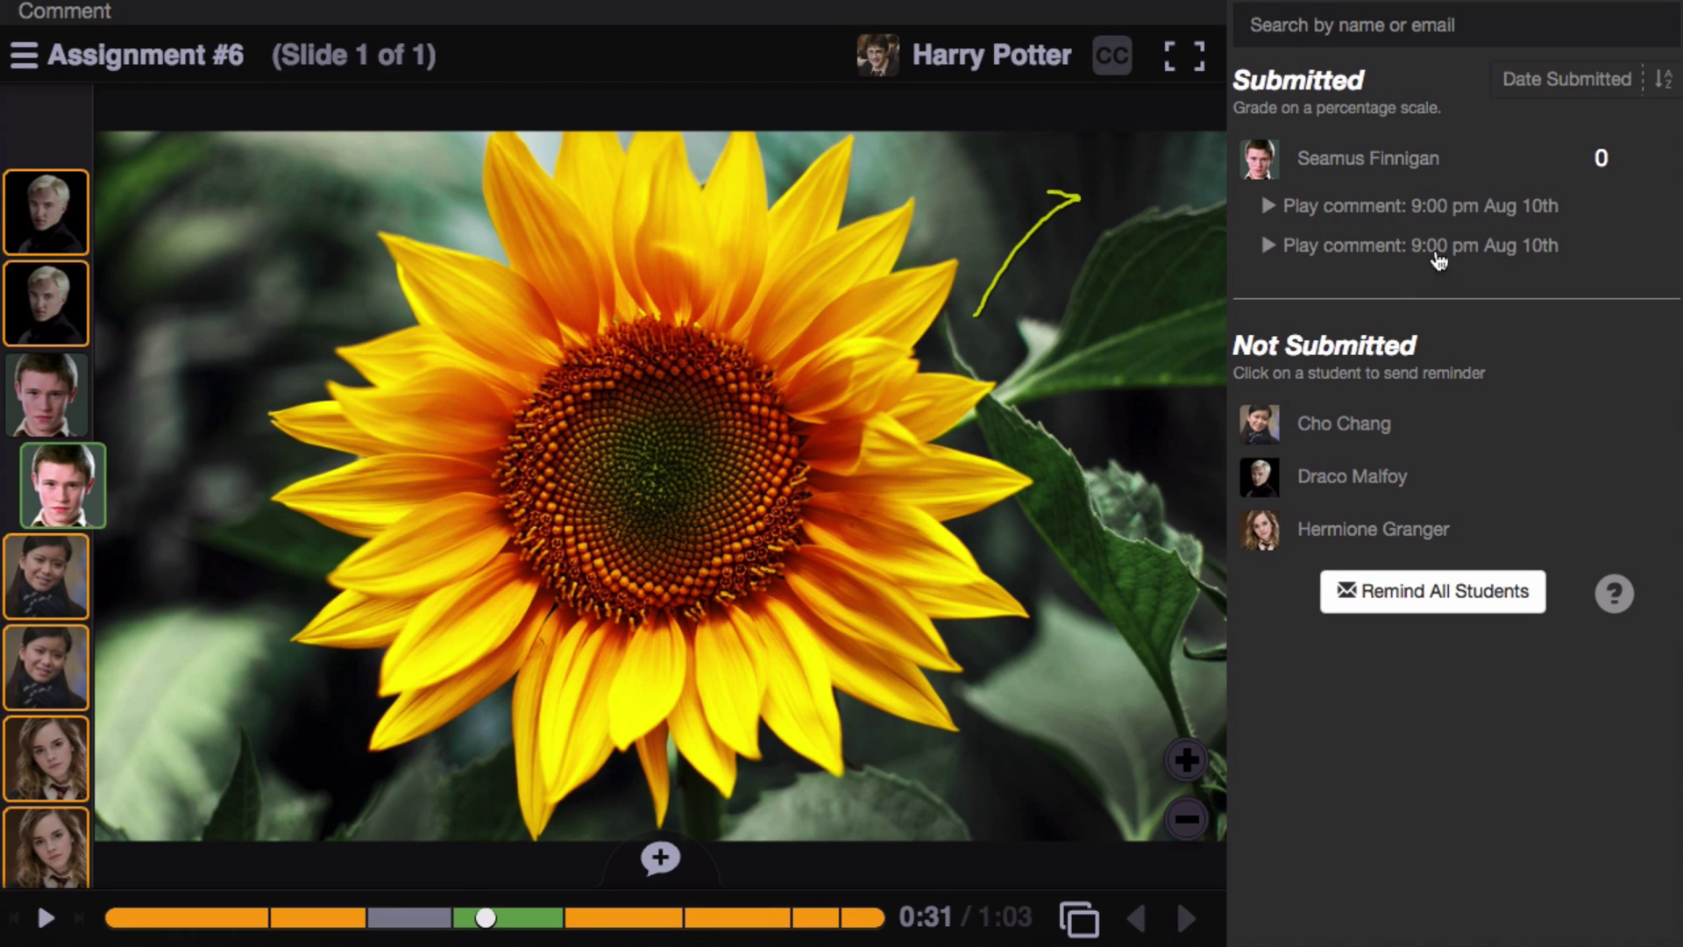
click(1569, 164)
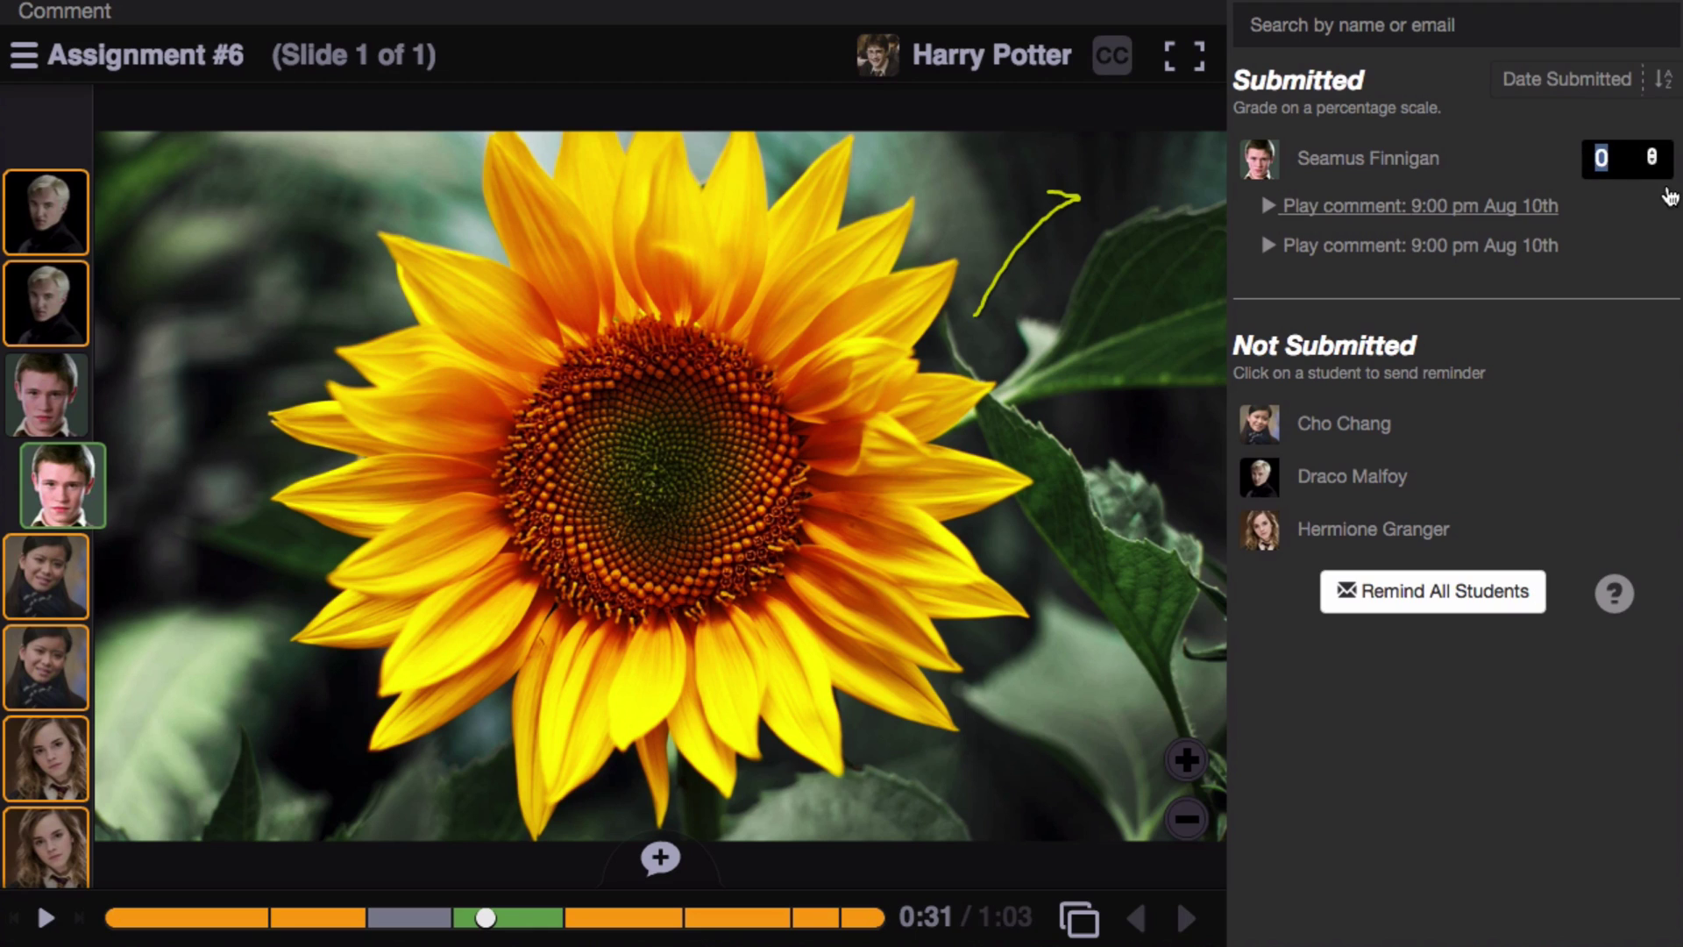
text(90)
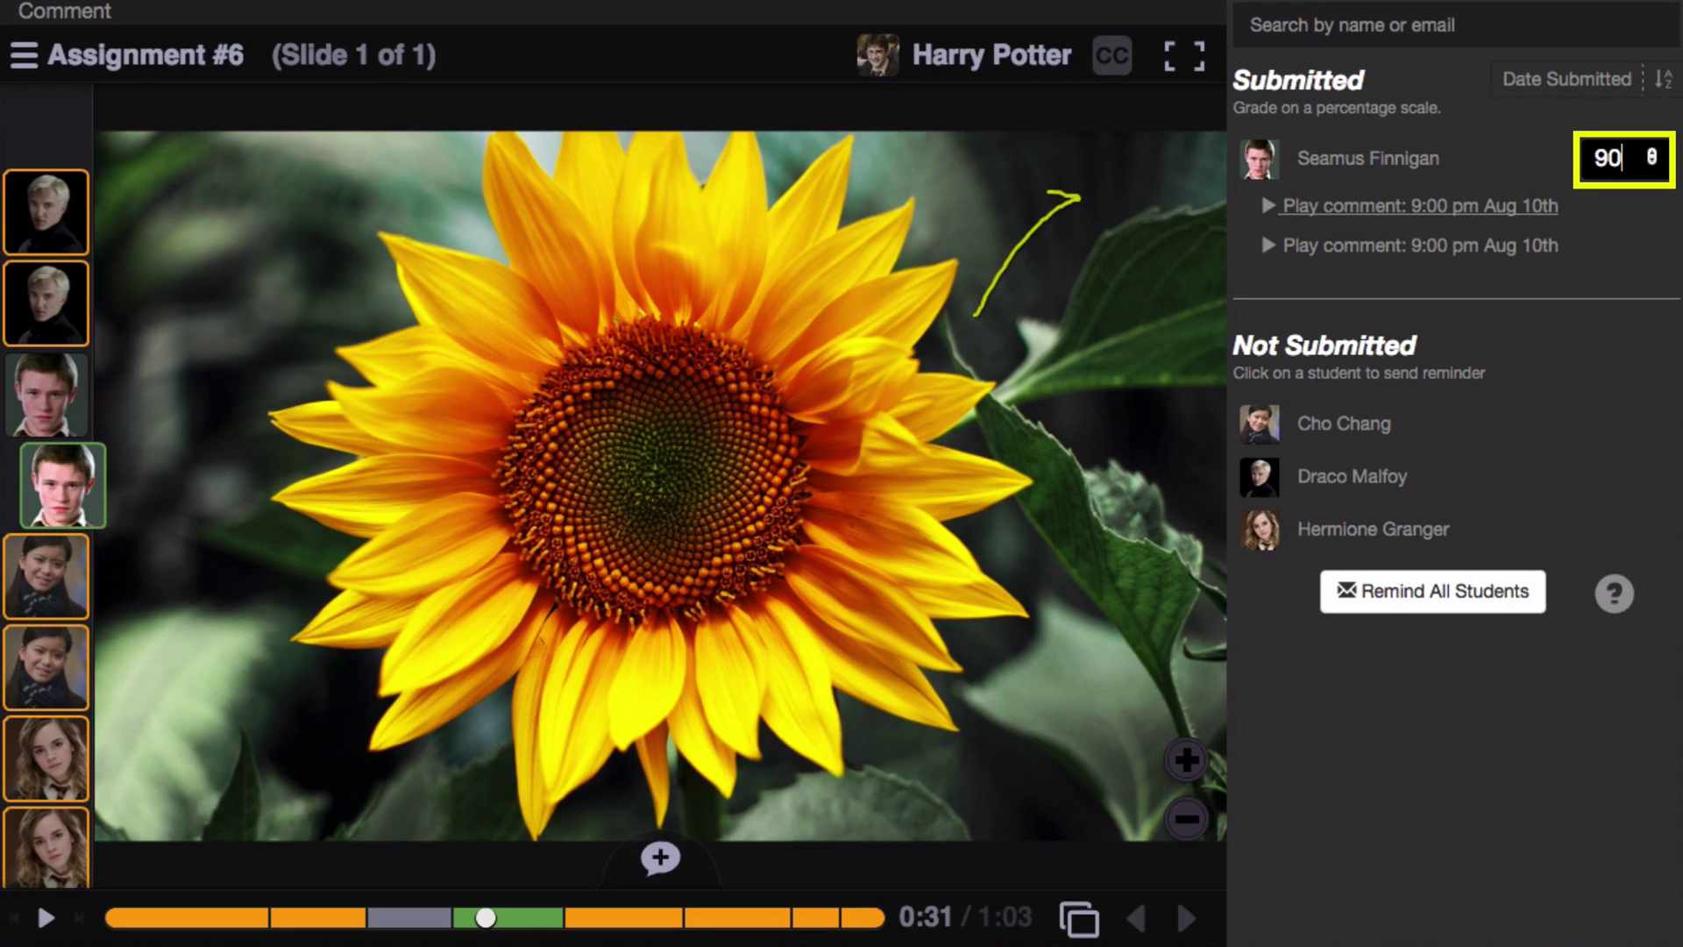